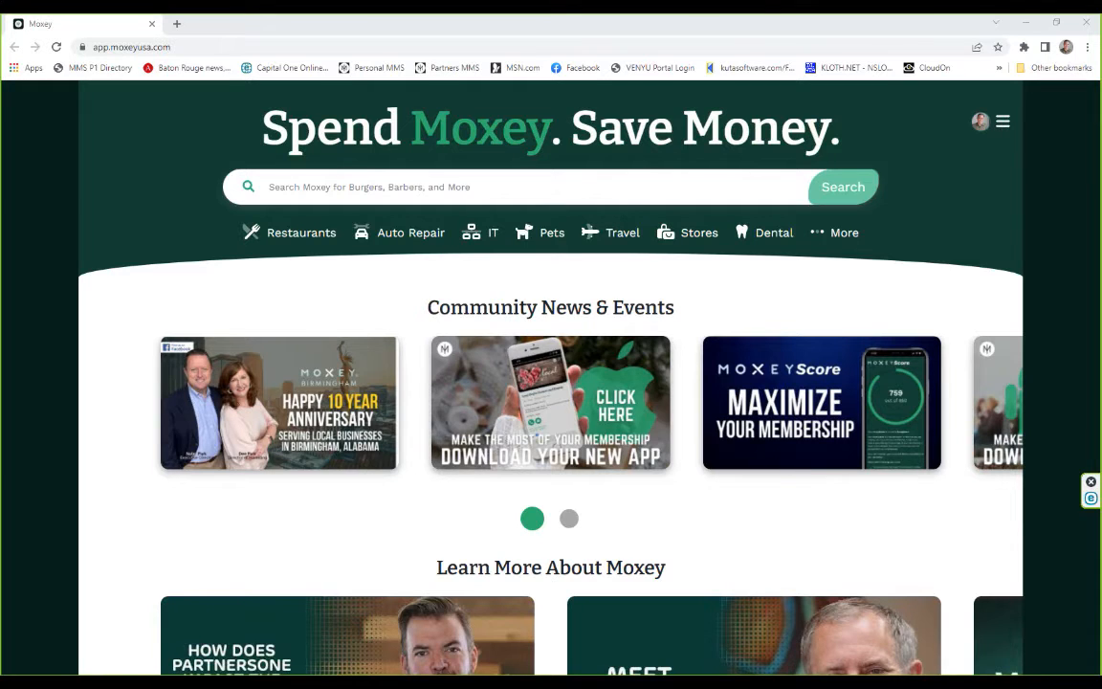
# Preview the Moxey home page in the iPhone 12 Pro mobile layout and restore the desktop layout.
pyautogui.hotkey('ctrl', 'shift', 'm')
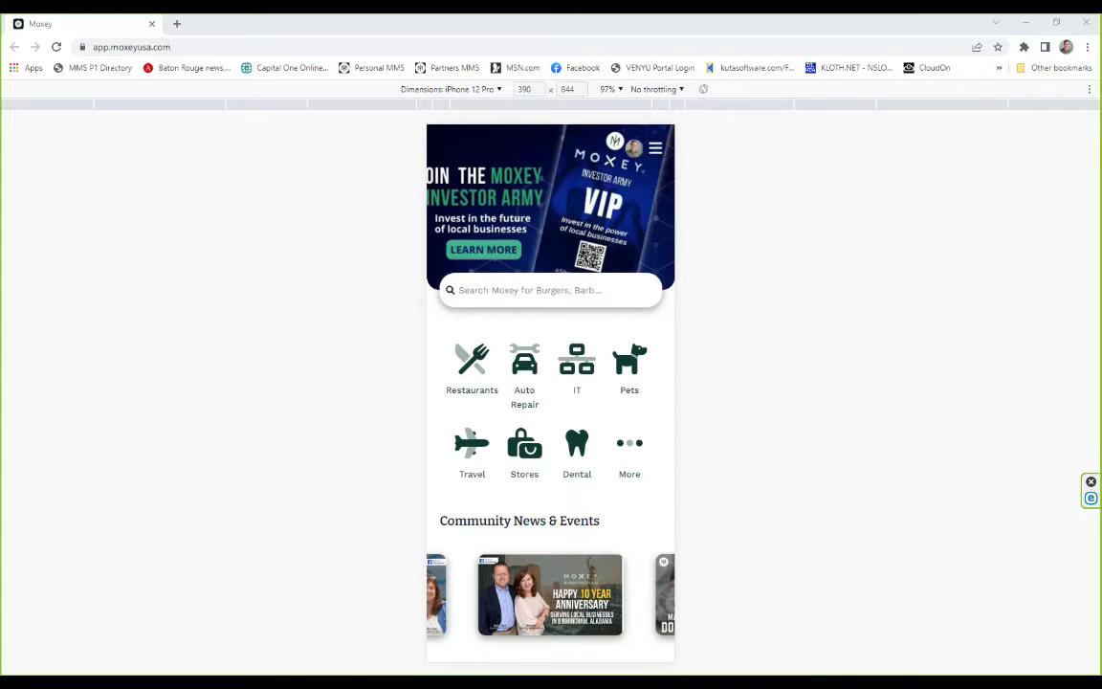
pyautogui.hotkey('ctrl', 'shift', 'm')
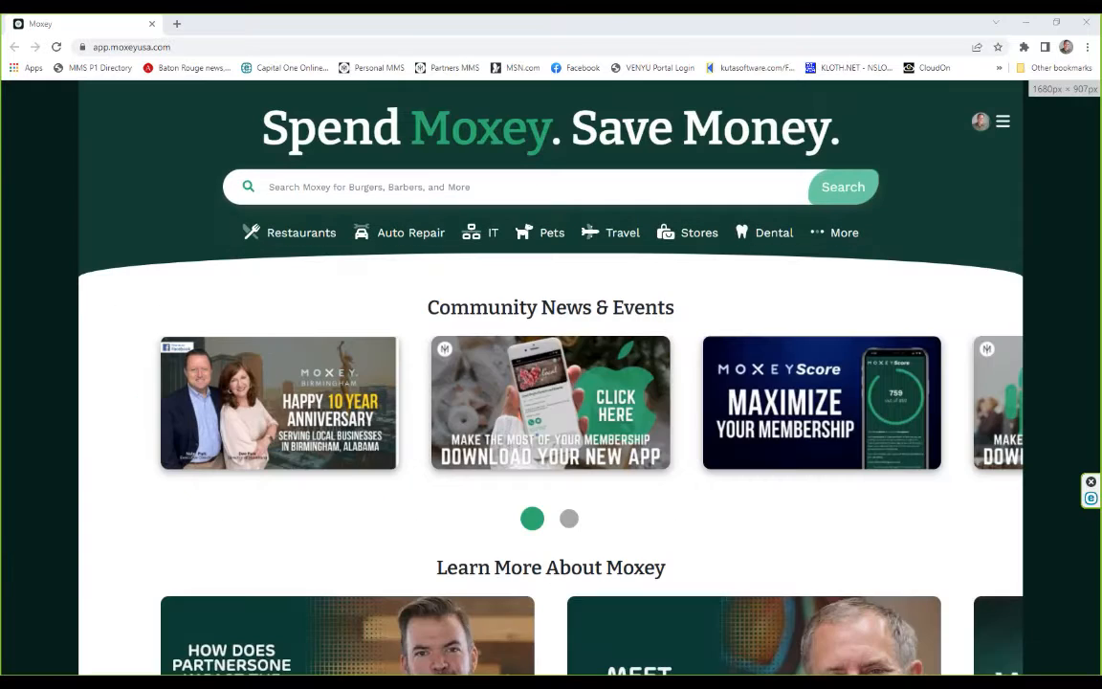
# Open the My Account page of the signed-in Moxey member.
pyautogui.click(1002, 124)
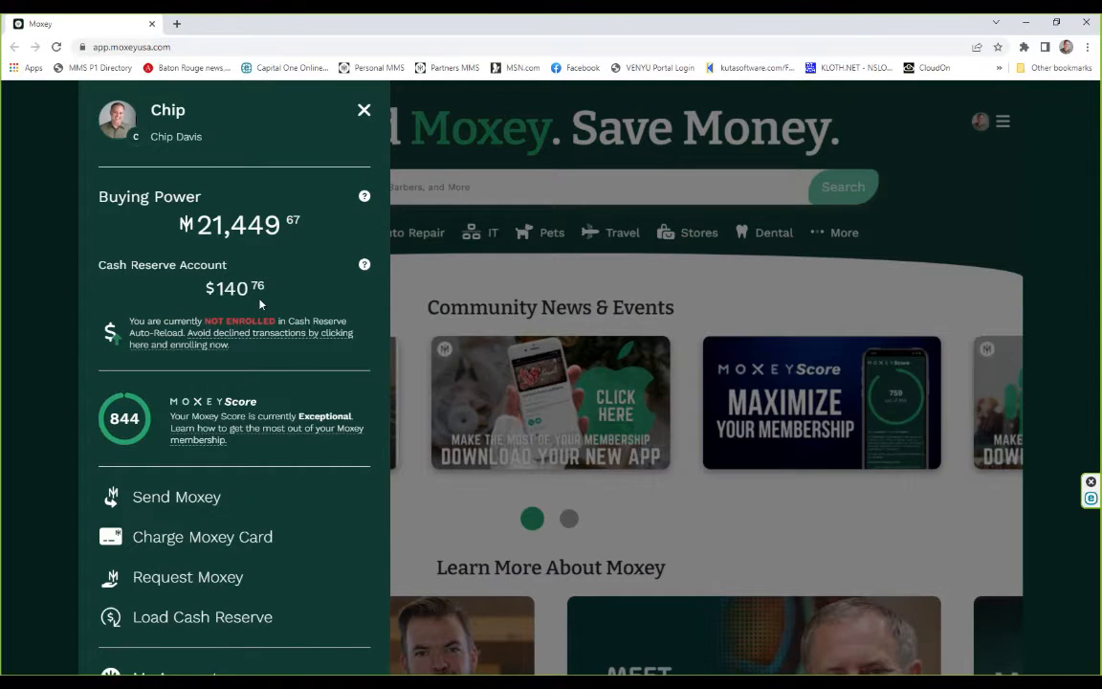
pyautogui.scroll(-4, 259, 305)
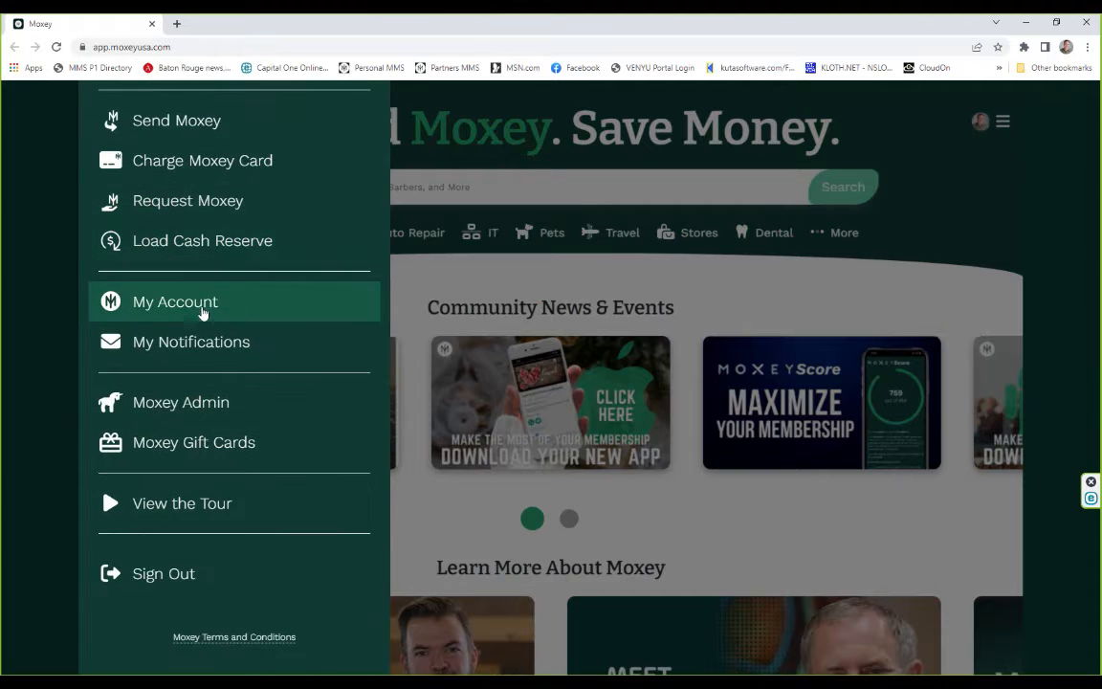
pyautogui.click(200, 304)
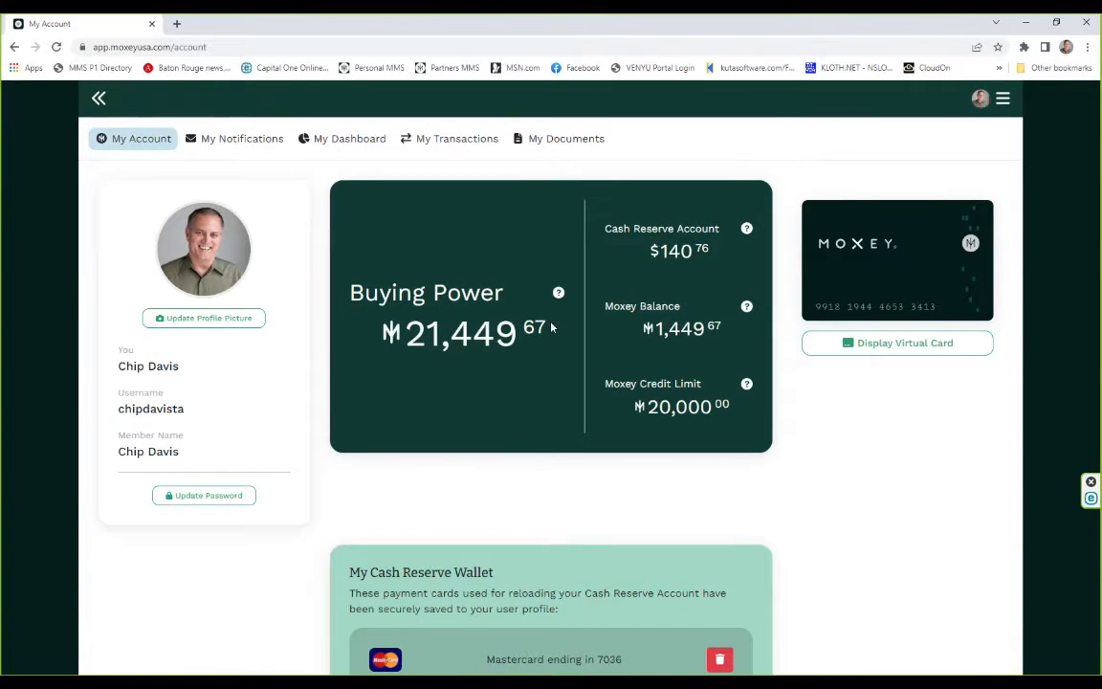
# Open the MoxeyPay Virtual Point of Sale setup from the account page.
pyautogui.scroll(-2, 552, 327)
pyautogui.scroll(-2, 552, 327)
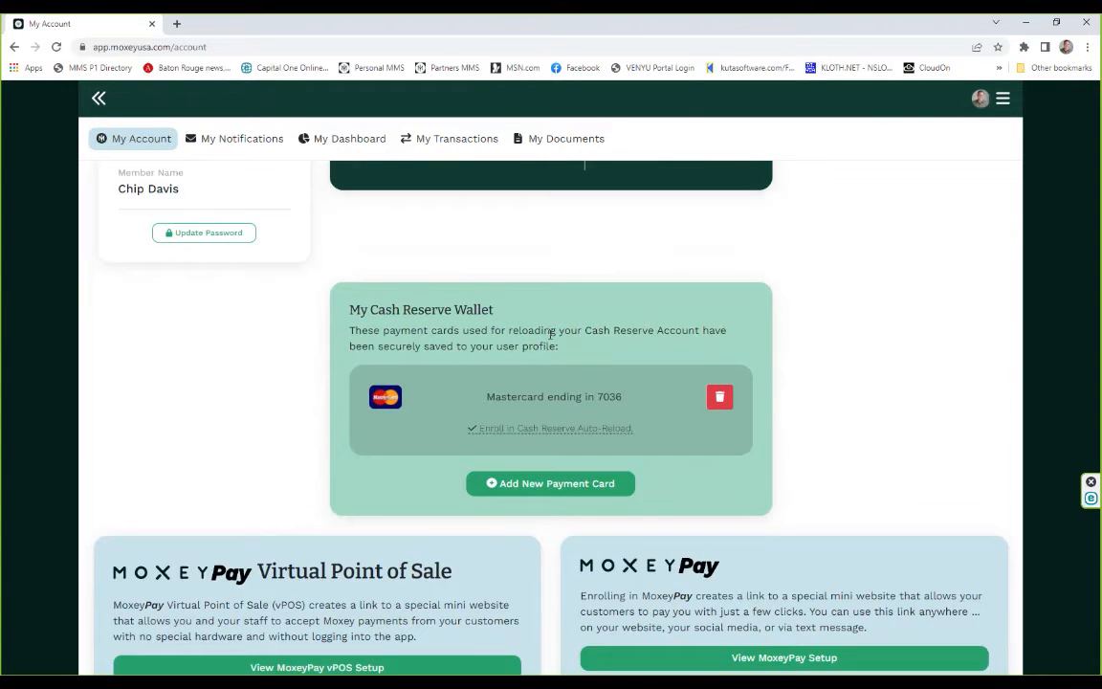
pyautogui.scroll(-1, 551, 332)
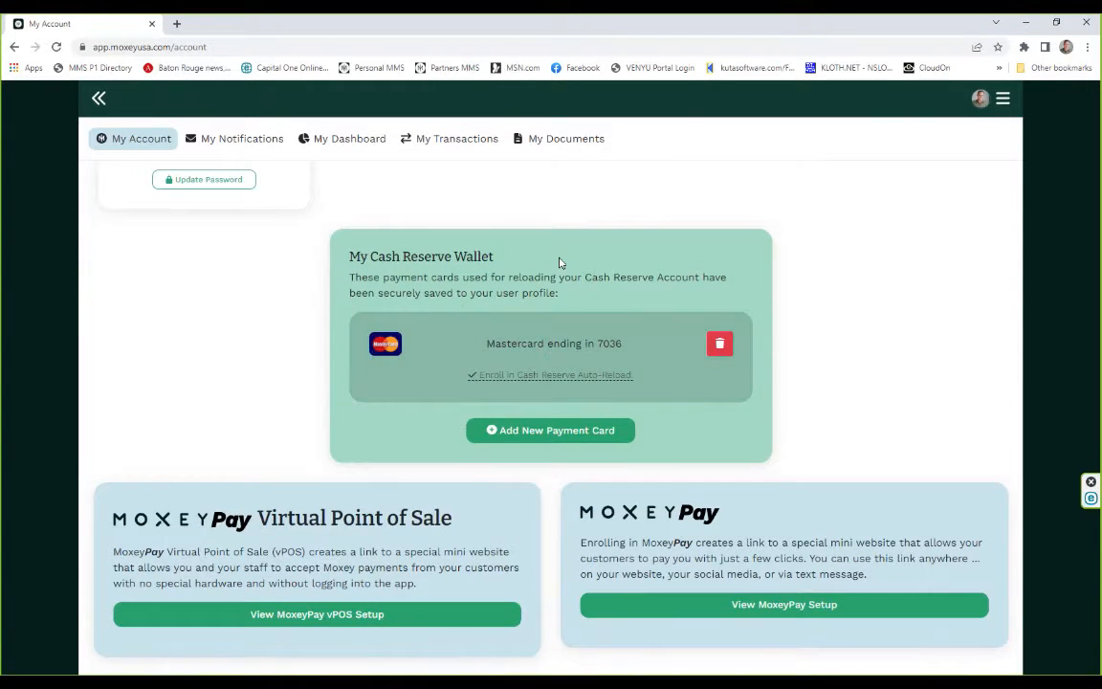
pyautogui.scroll(5, 560, 259)
pyautogui.scroll(-5, 551, 257)
pyautogui.click(312, 616)
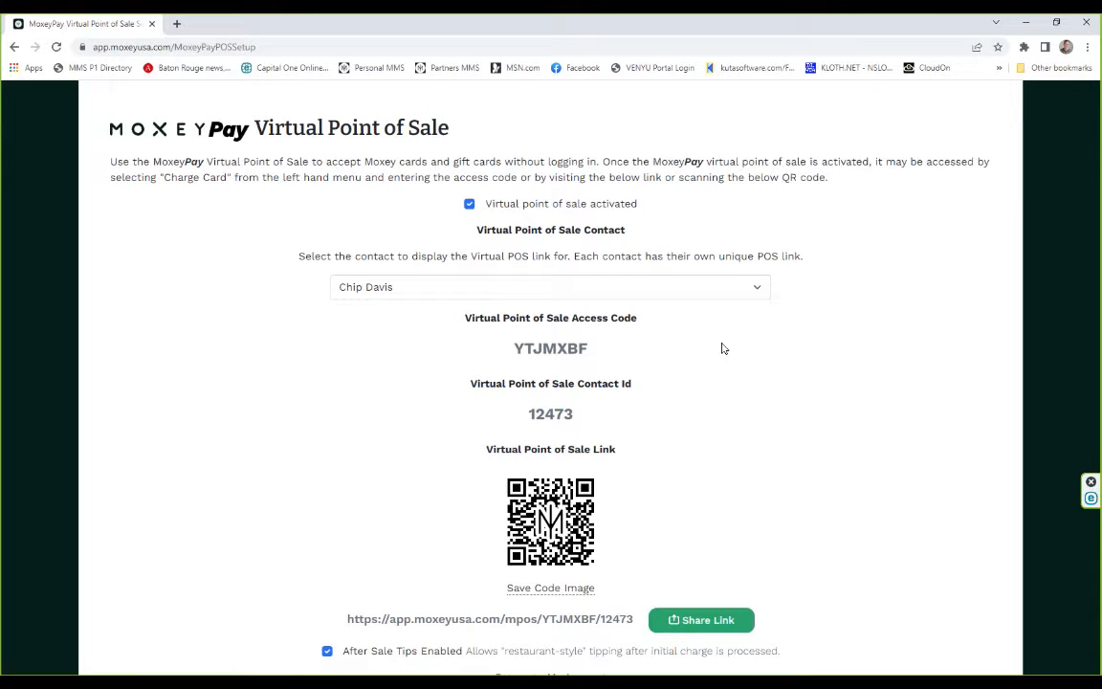
# Check the contact choices while keeping the current contact, and copy that contact's virtual point of sale link.
pyautogui.click(744, 288)
pyautogui.click(745, 287)
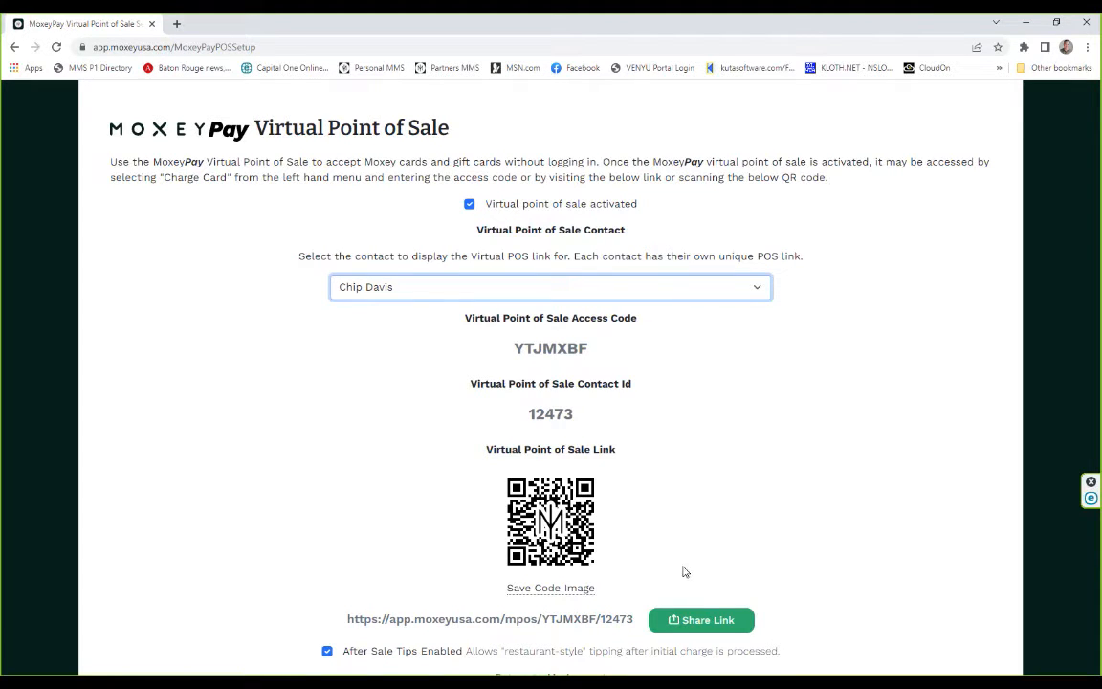
pyautogui.click(691, 623)
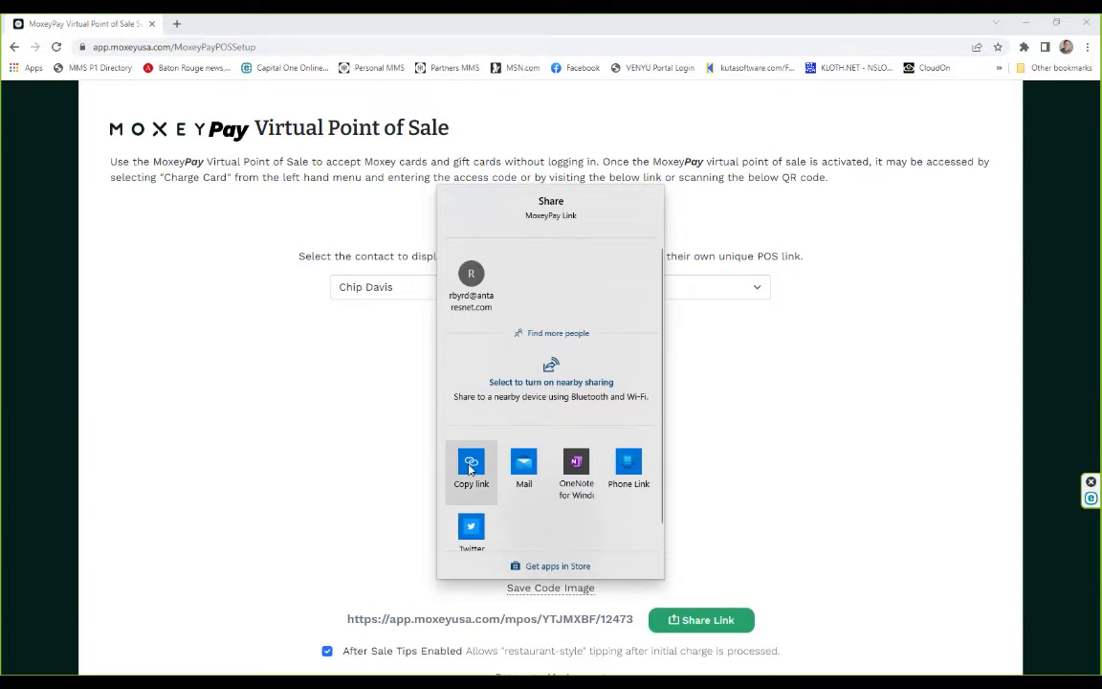
pyautogui.click(469, 469)
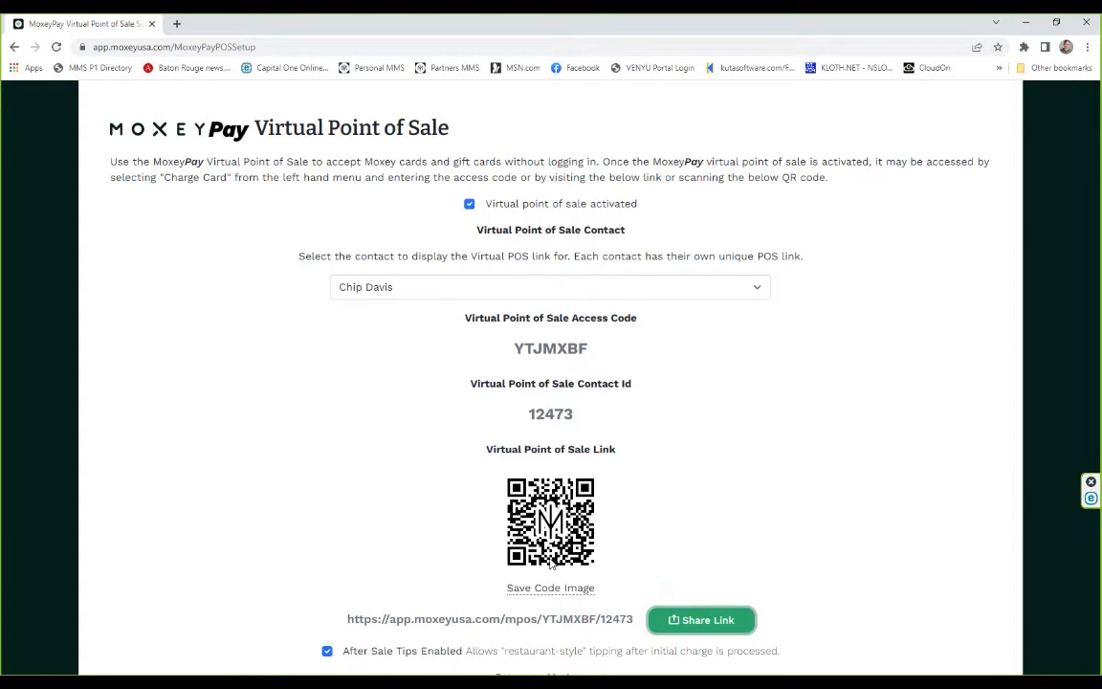
# Save the virtual point of sale QR code as a PNG image on the Desktop under the suggested file name.
pyautogui.click(552, 592)
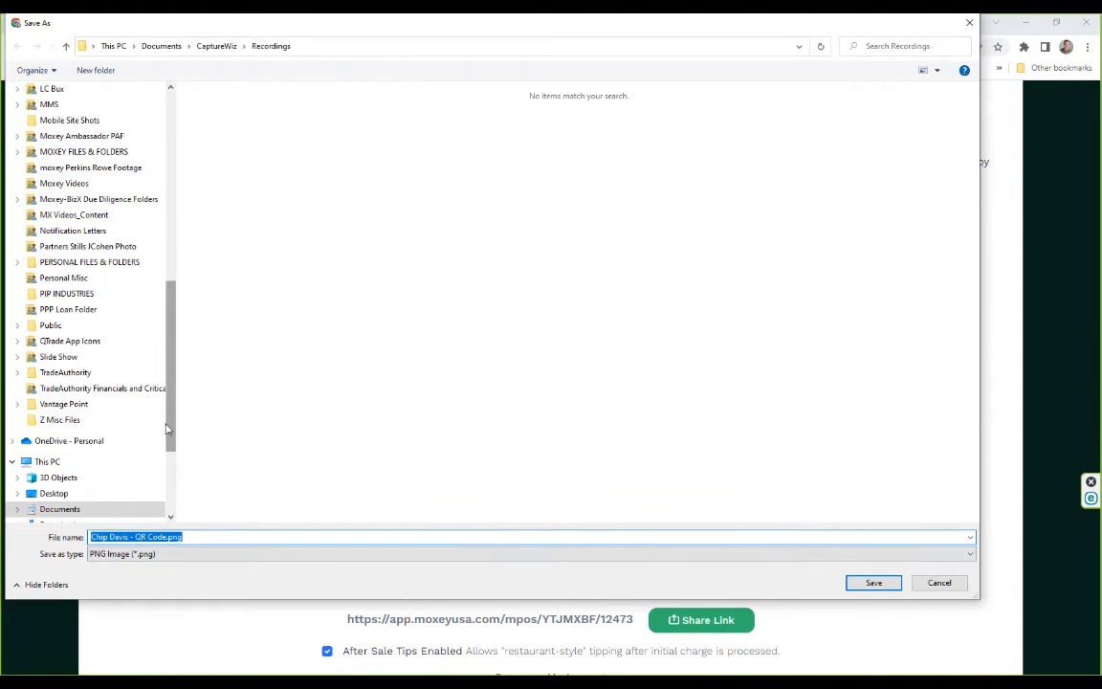
pyautogui.click(56, 493)
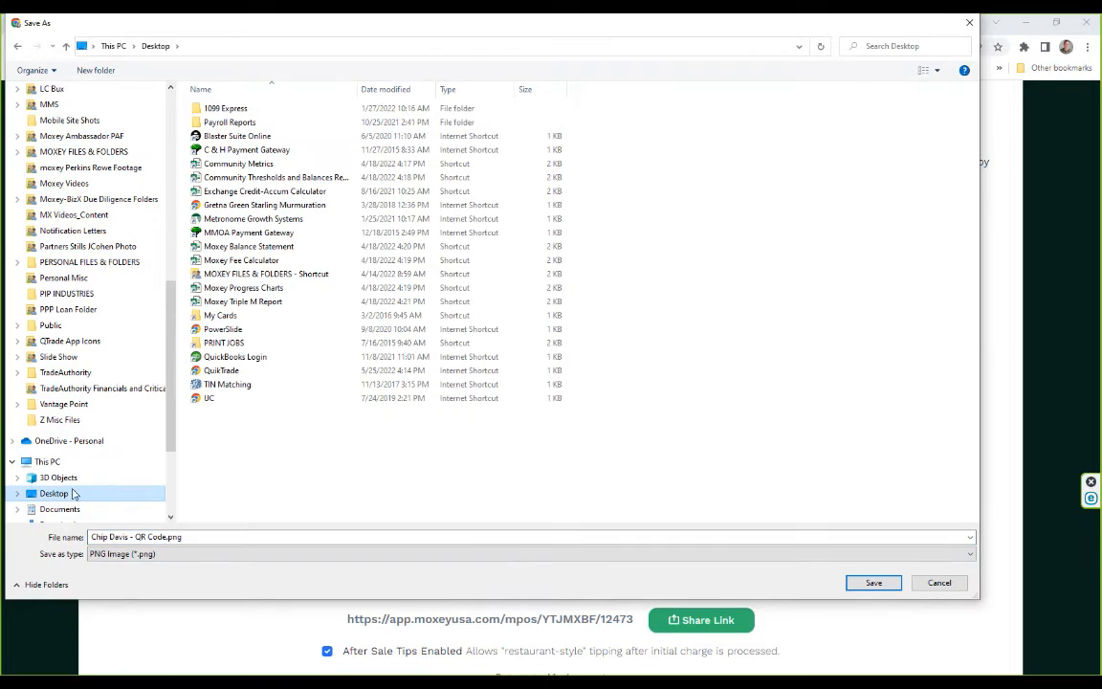
pyautogui.click(874, 584)
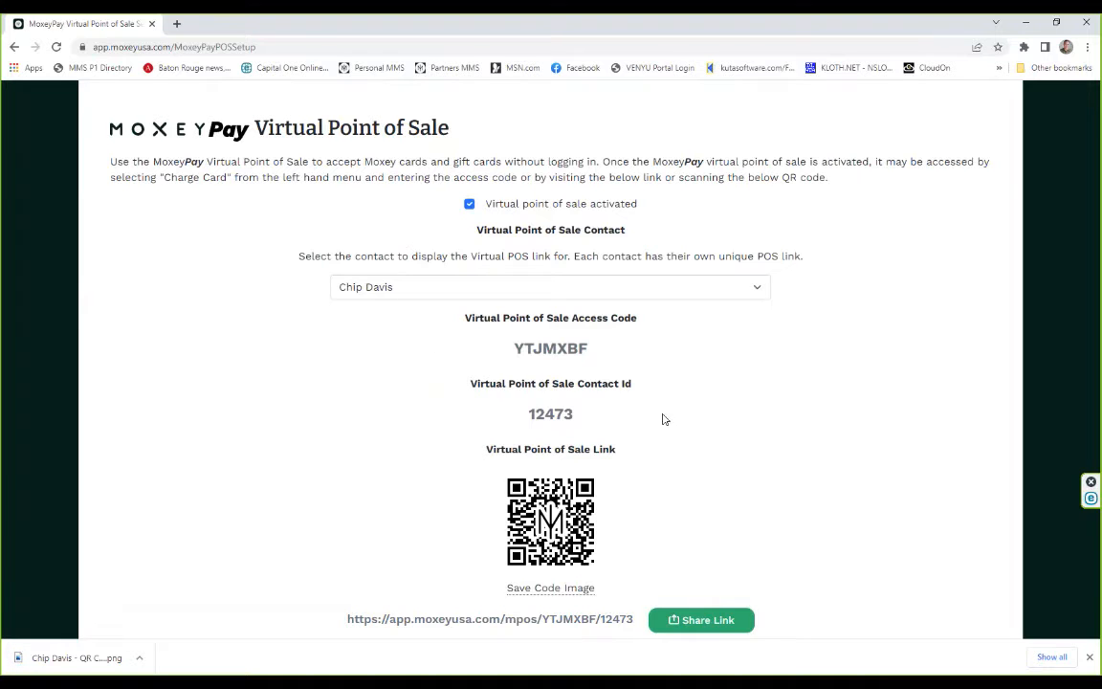
# Return to My Account, go back to the Moxey home page, and close the browser tab.
pyautogui.scroll(-2, 660, 450)
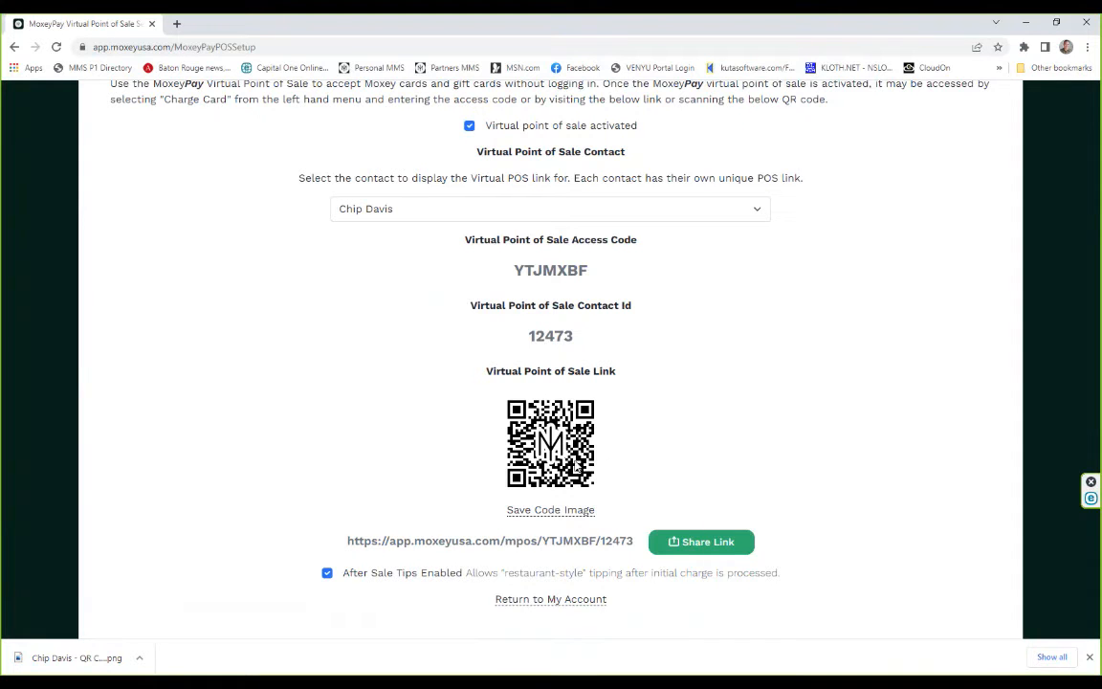
pyautogui.click(542, 599)
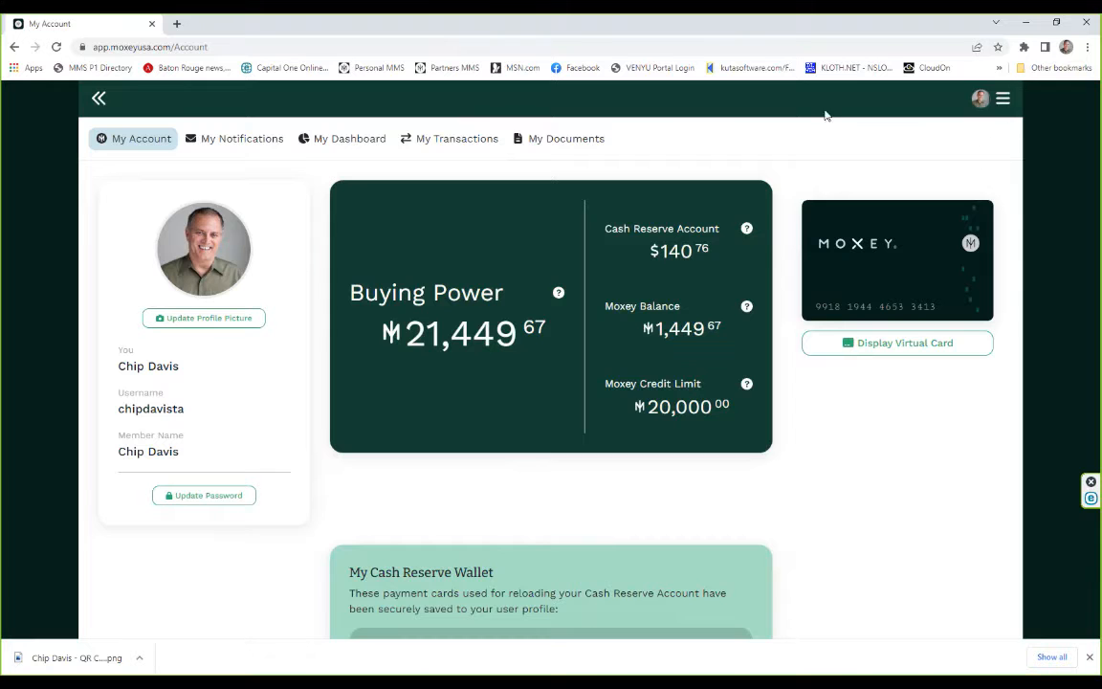
pyautogui.click(95, 98)
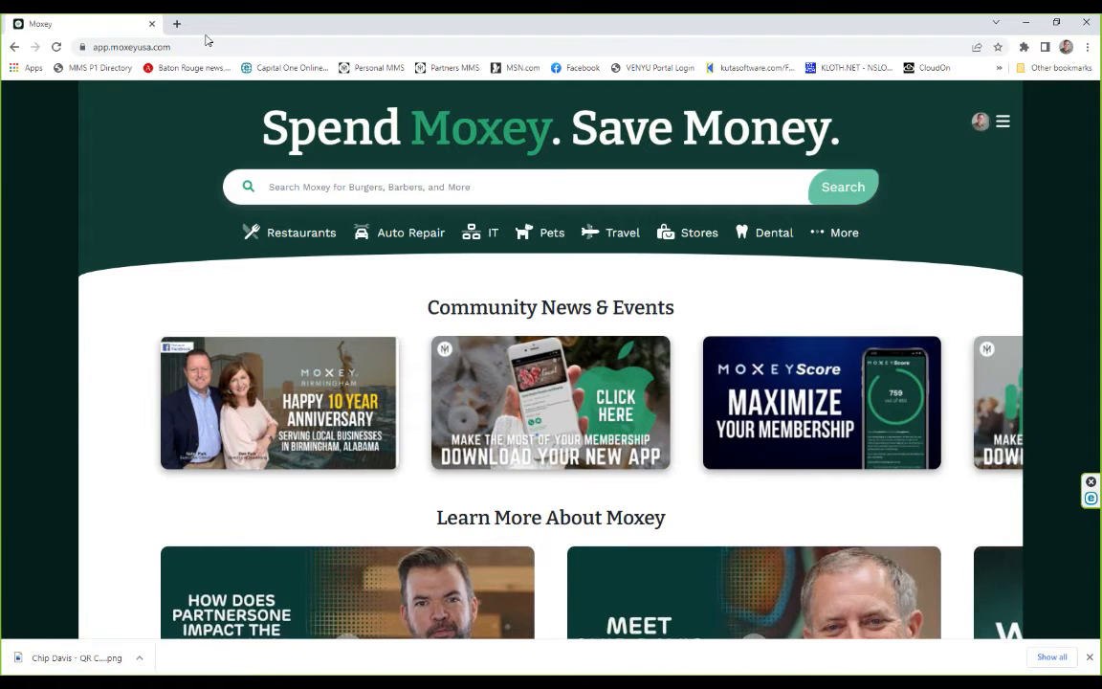
pyautogui.click(149, 24)
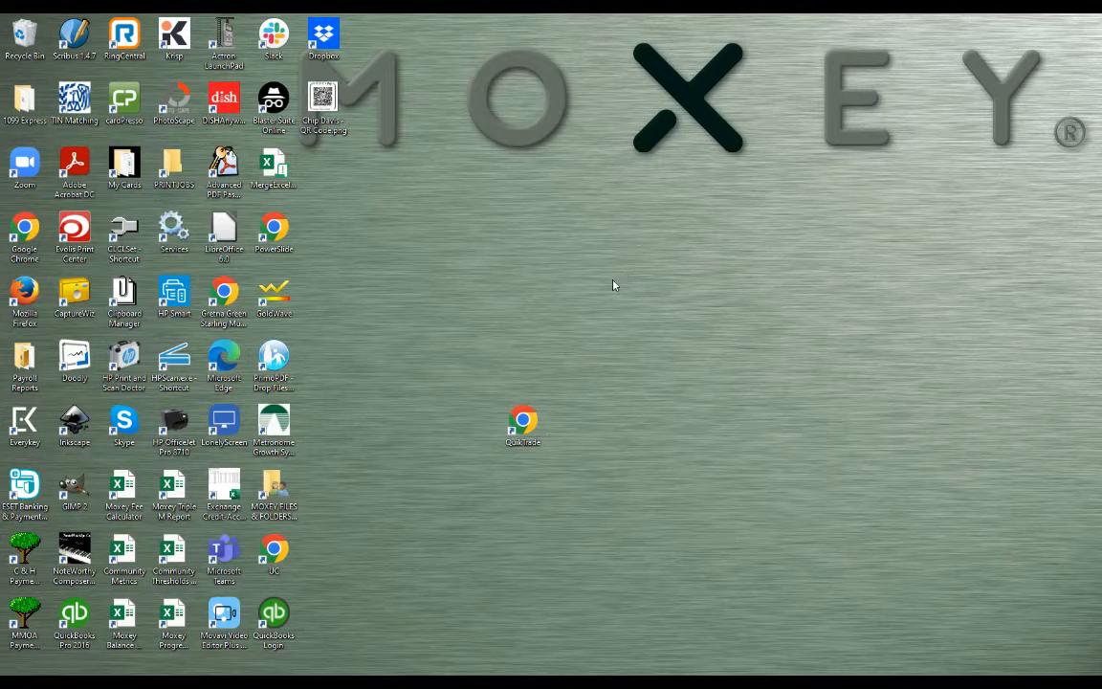
# Create a desktop shortcut to the copied virtual point of sale link and name it "Moxey Virtual POS".
pyautogui.rightClick(513, 288)
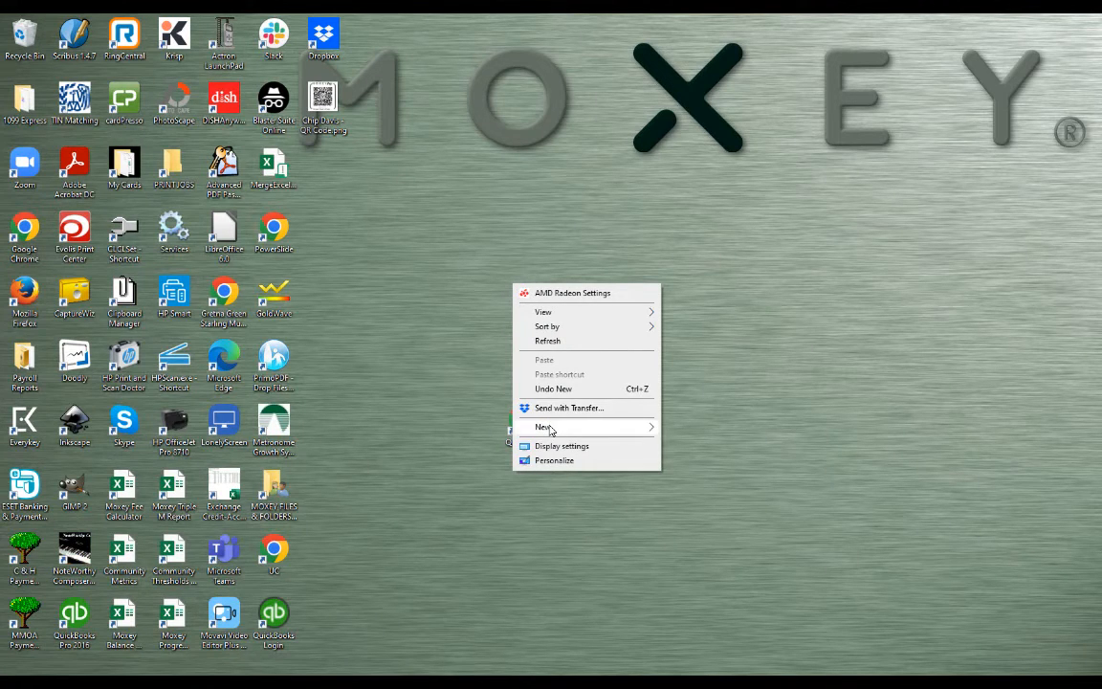
pyautogui.moveTo(553, 426)
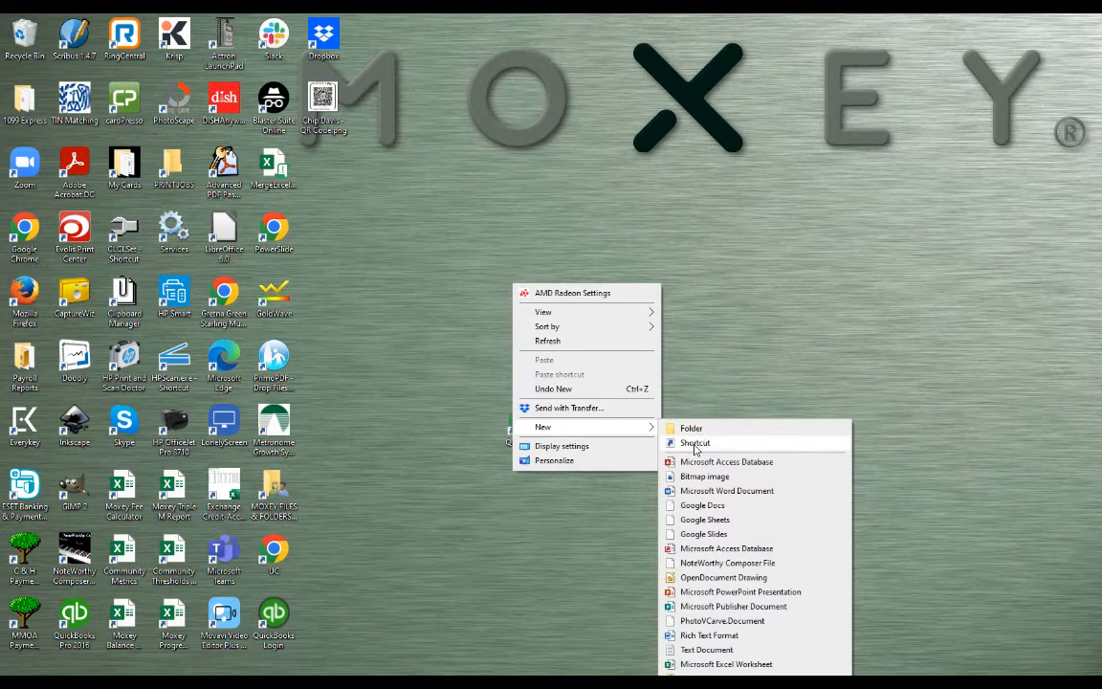
pyautogui.click(694, 442)
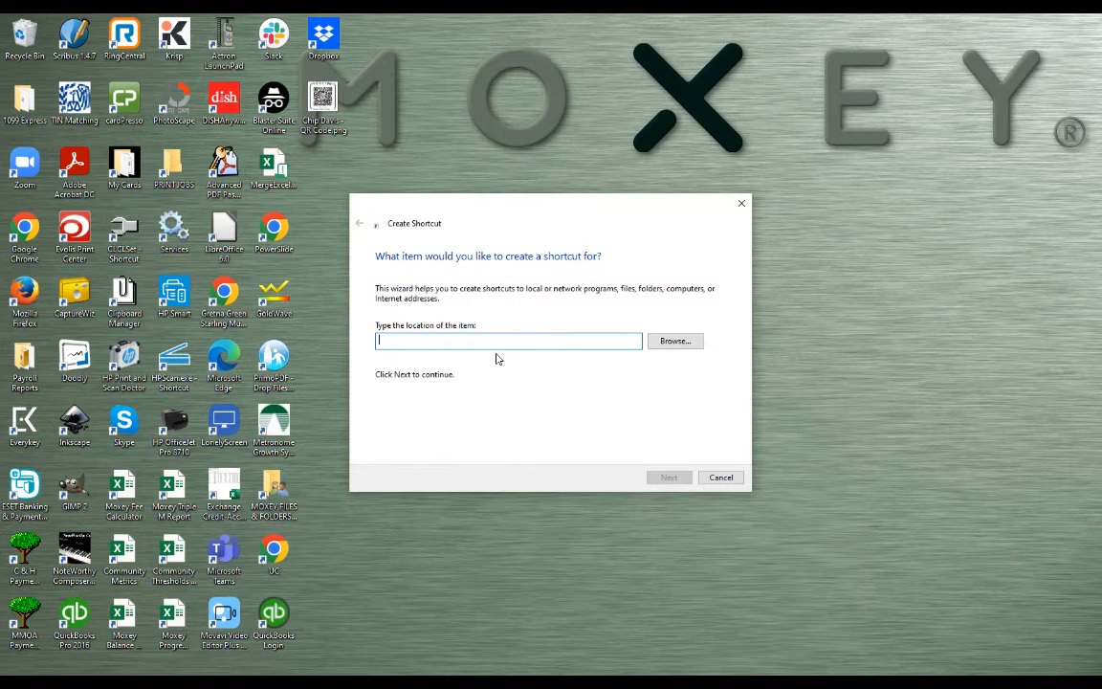
pyautogui.rightClick(438, 339)
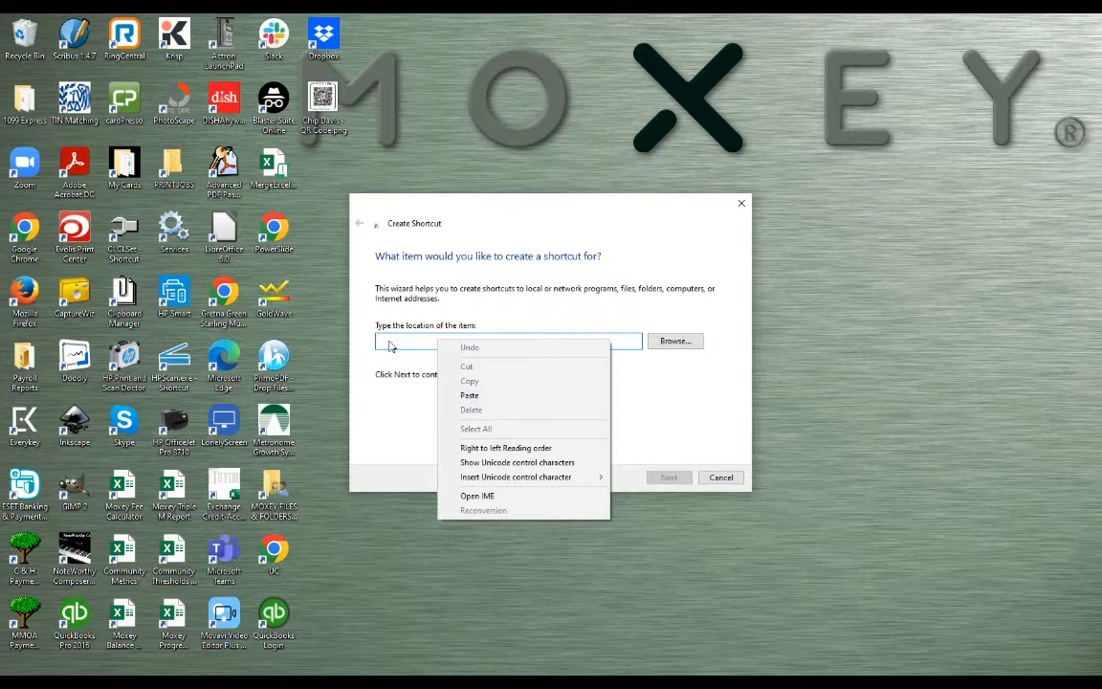
pyautogui.click(471, 396)
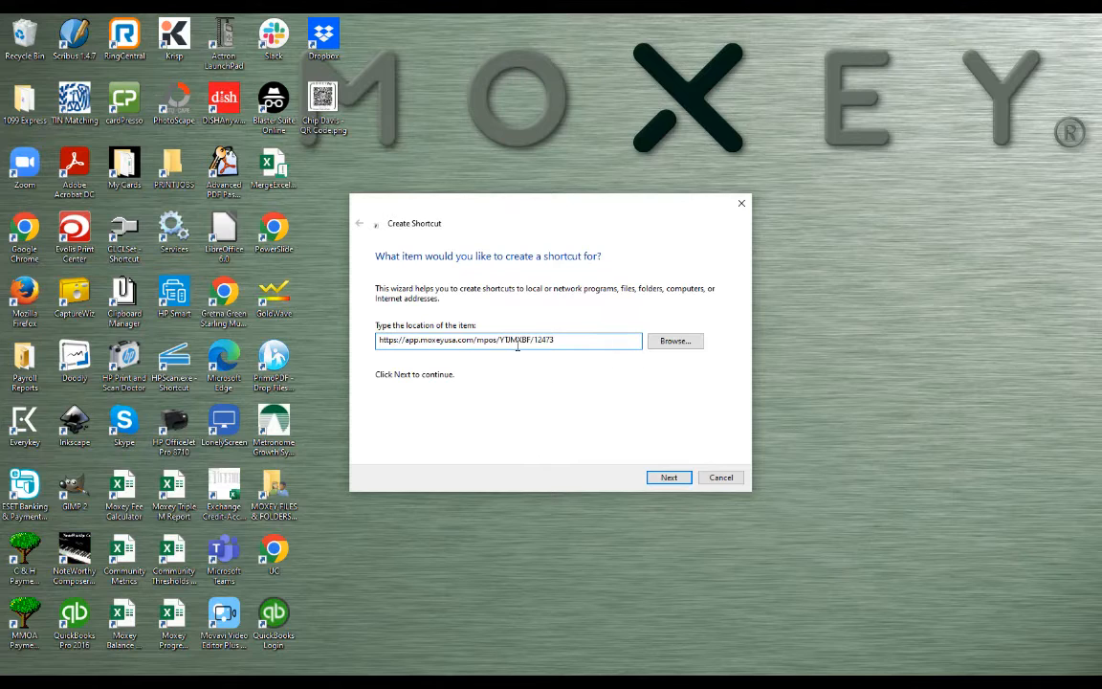
pyautogui.click(668, 477)
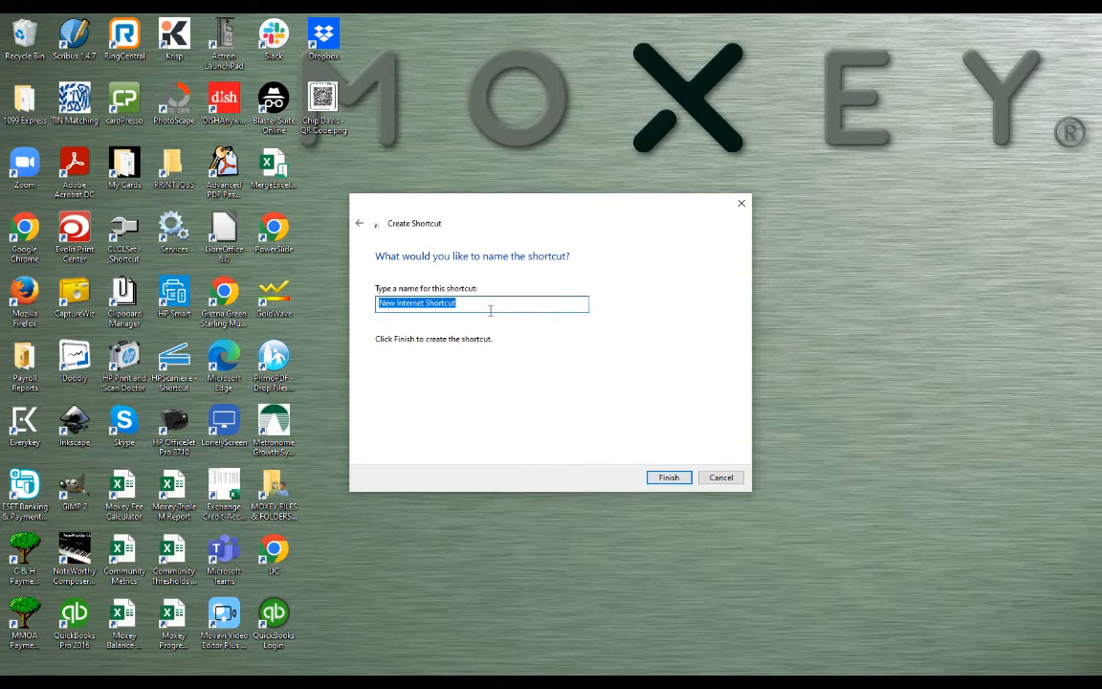
pyautogui.write('Moxey Virtual POS')
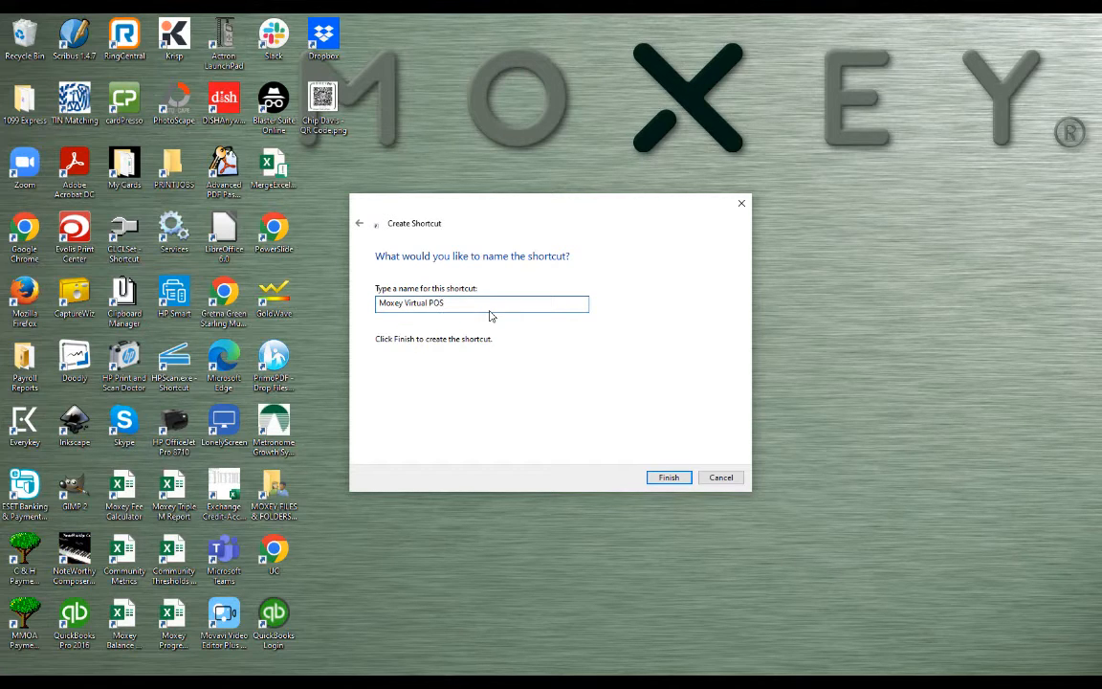
pyautogui.click(666, 475)
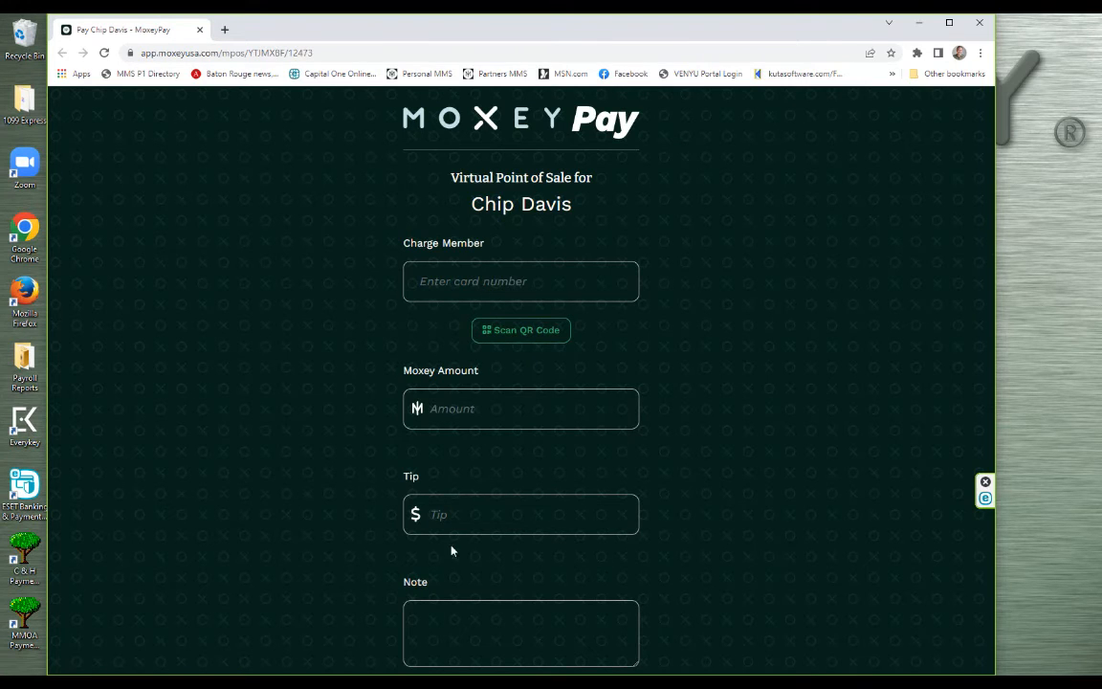
# Review the virtual point of sale charge form at the shortcut's link, and close the browser.
pyautogui.scroll(-3, 723, 401)
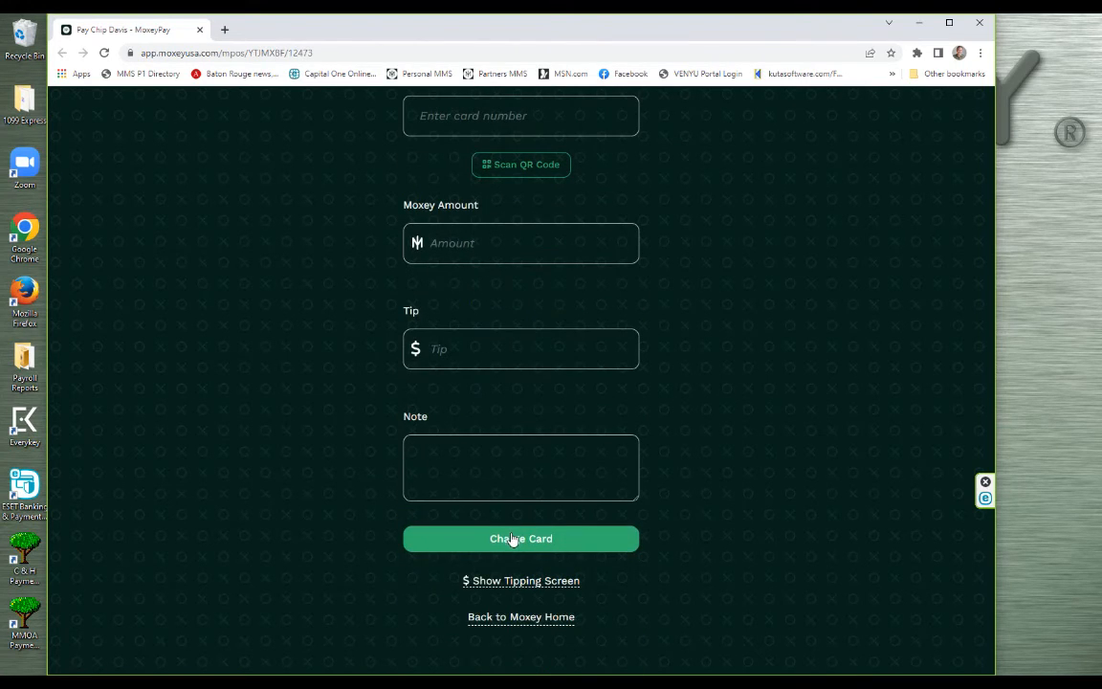
pyautogui.scroll(3, 775, 376)
pyautogui.click(979, 24)
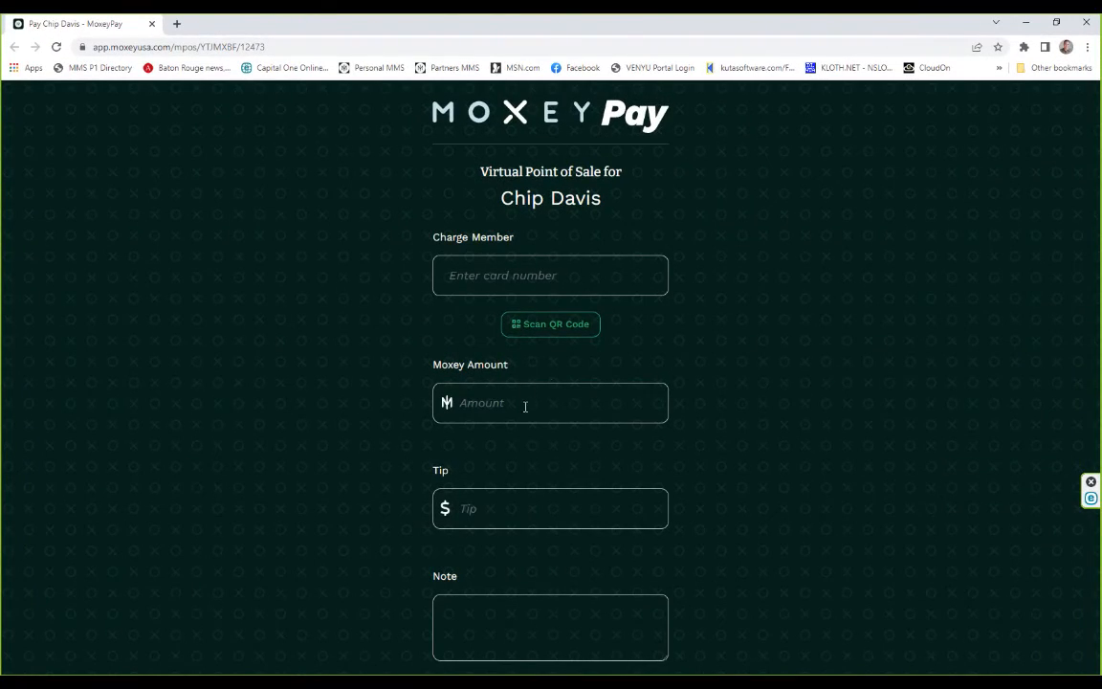
pyautogui.click(1088, 24)
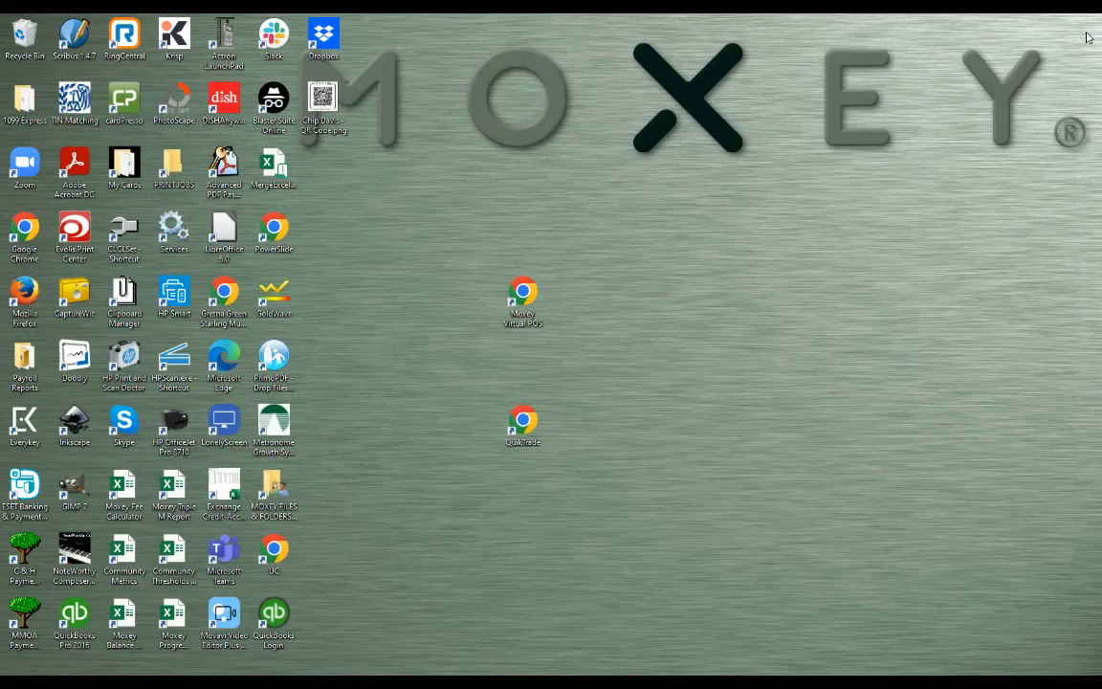
# Replace the URL of the QuikTrade desktop shortcut with the copied virtual point of sale link and apply the change.
pyautogui.rightClick(525, 424)
pyautogui.click(569, 578)
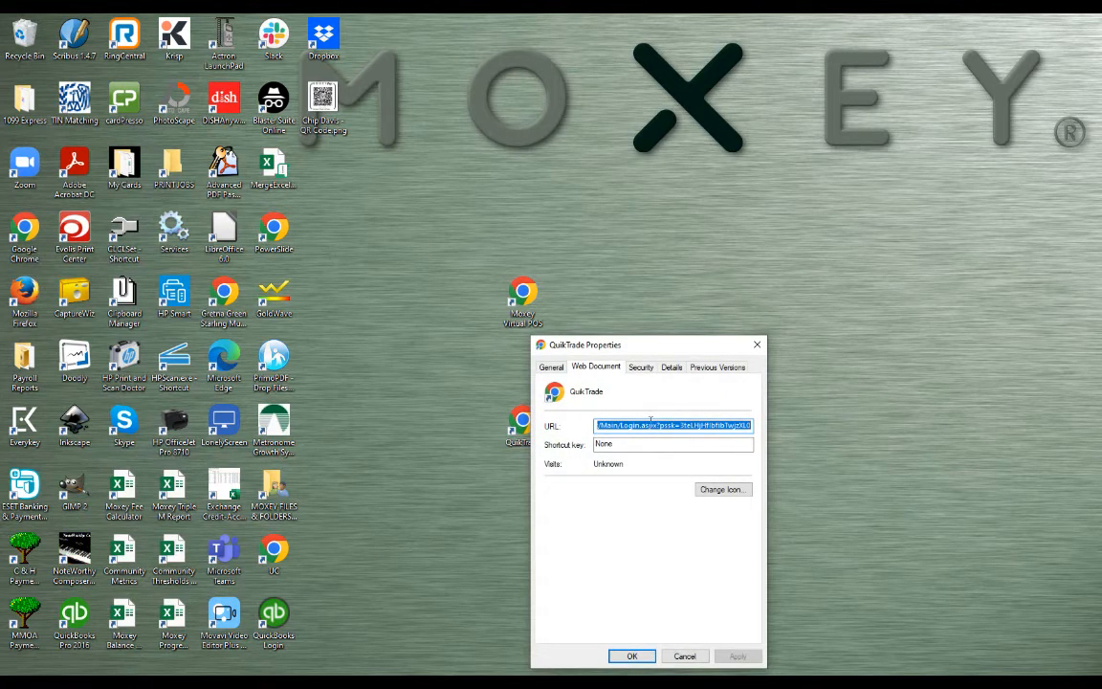
pyautogui.write('https://app.moxeyusa.com/mpos/YTIMXBF/12473')
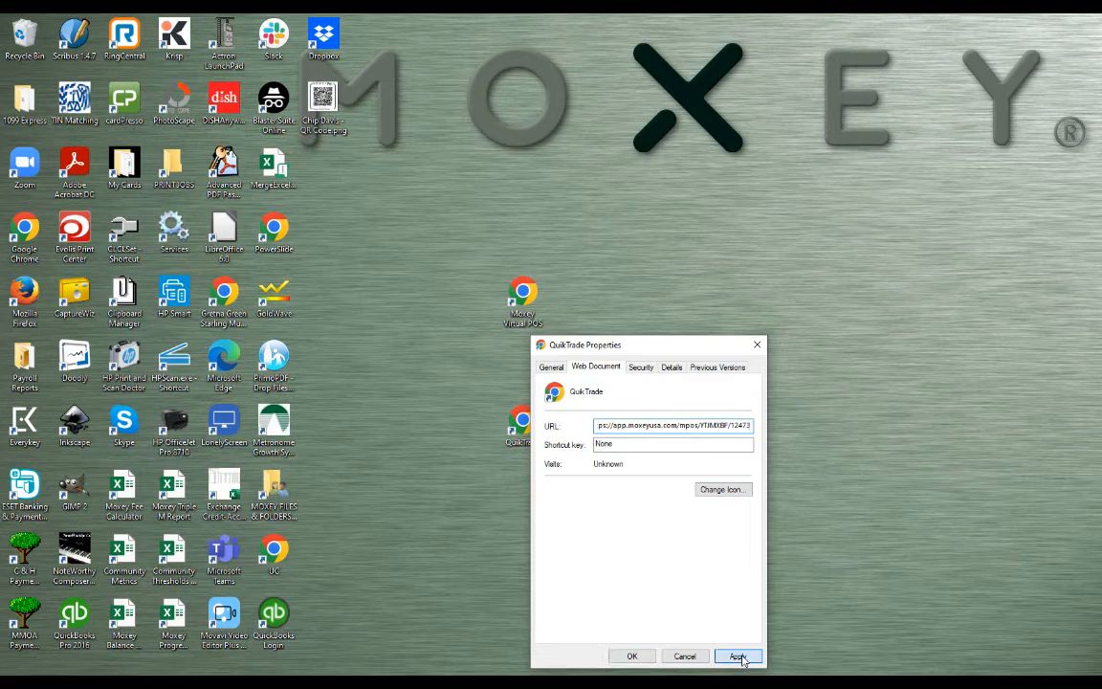
pyautogui.click(738, 656)
pyautogui.click(632, 656)
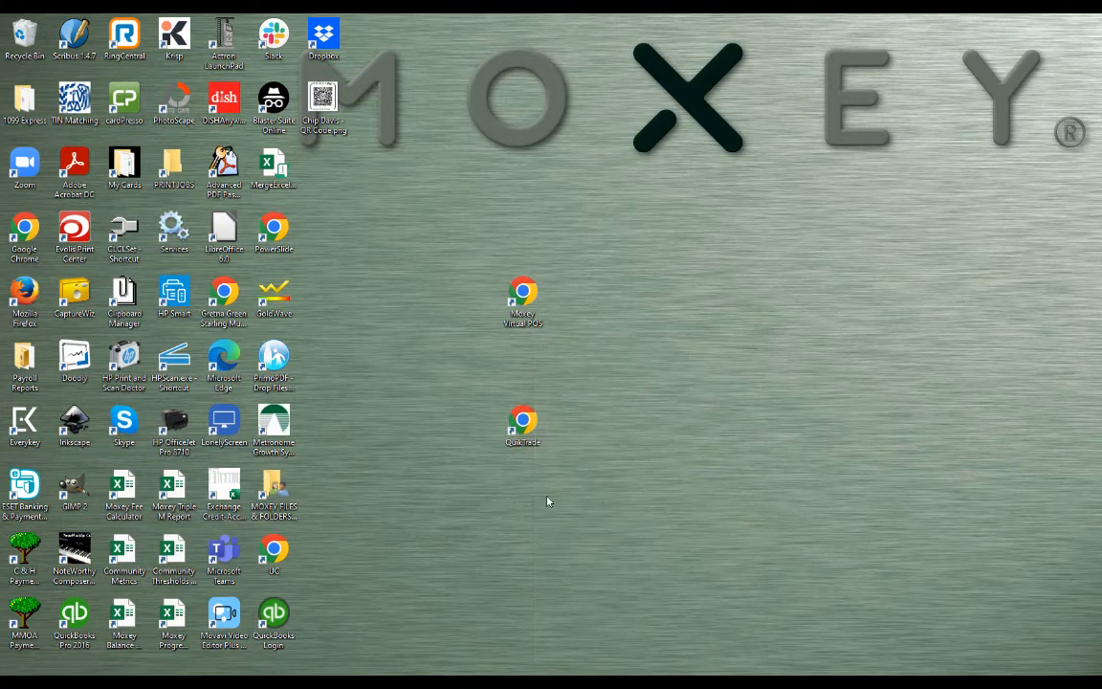
# Rename the QuikTrade desktop shortcut to "Moxey Virtual POS" and accept the numbered name "Moxey Virtual POS (2)".
pyautogui.rightClick(522, 425)
pyautogui.click(557, 561)
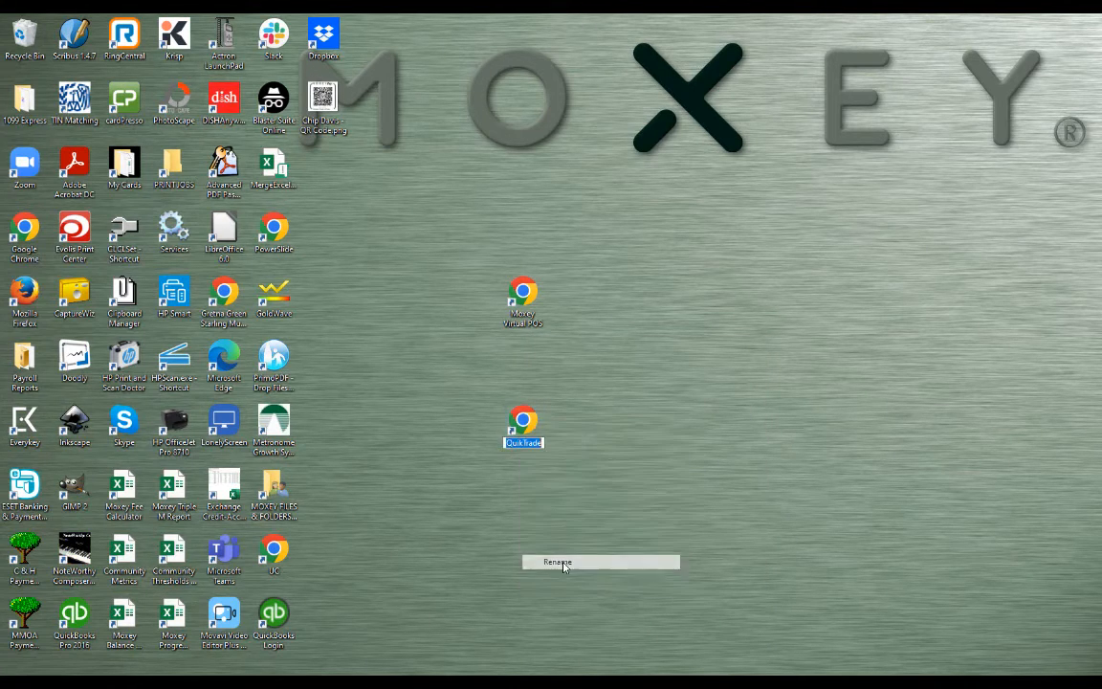
pyautogui.write('M')
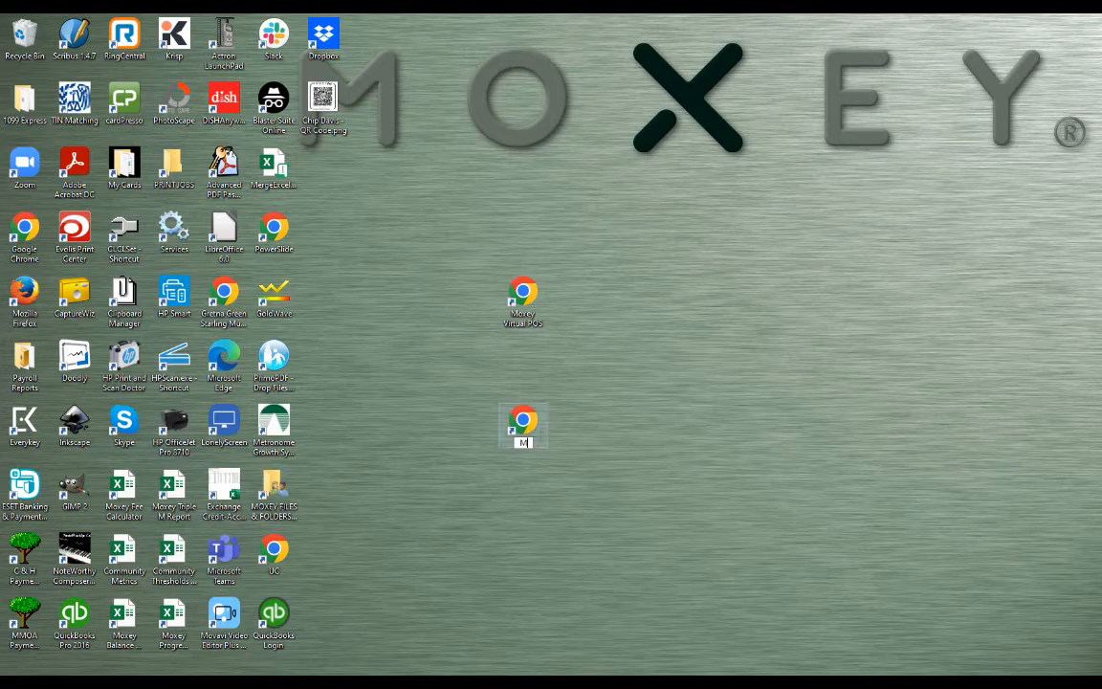
pyautogui.write('oxey Virtual POS')
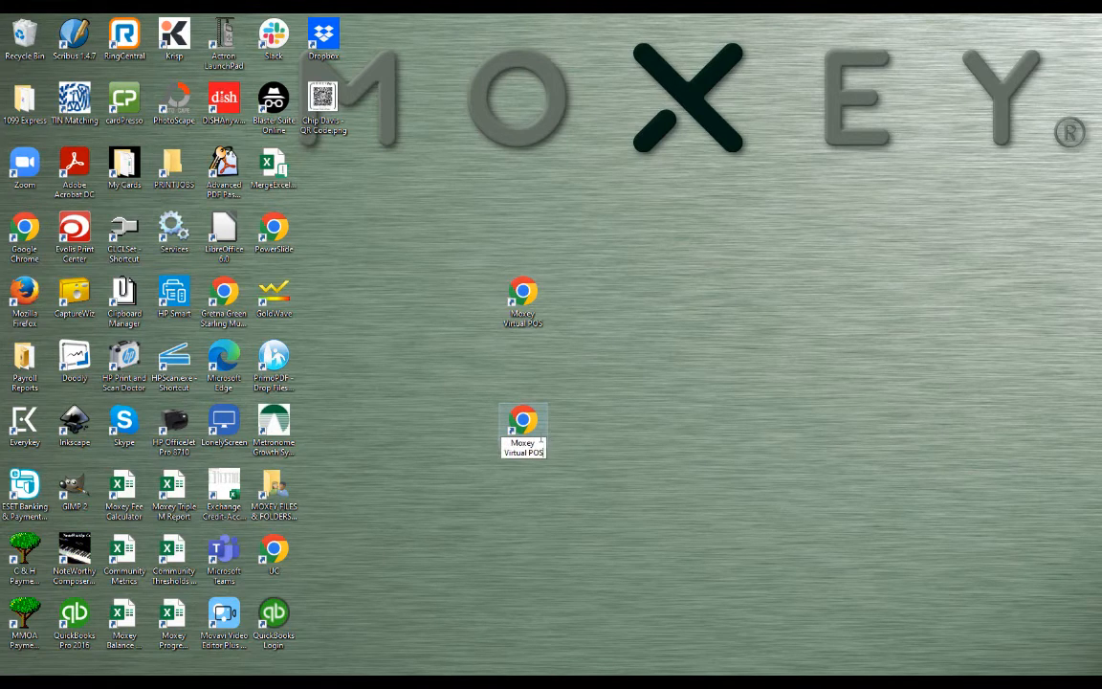
pyautogui.press('Return')
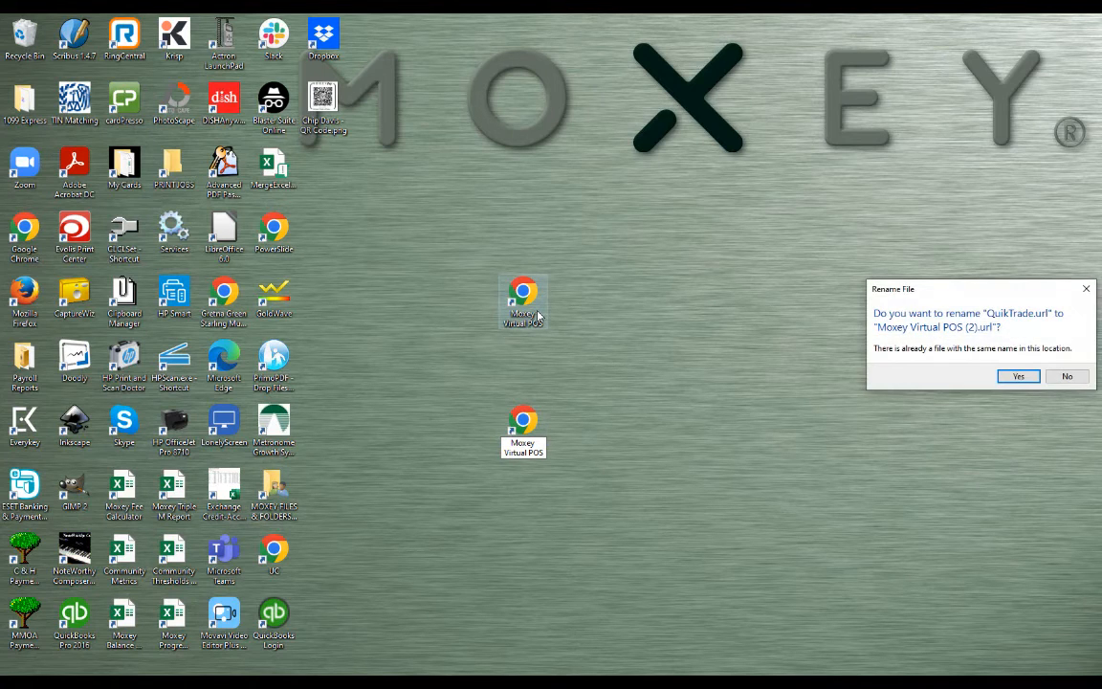
pyautogui.click(1019, 377)
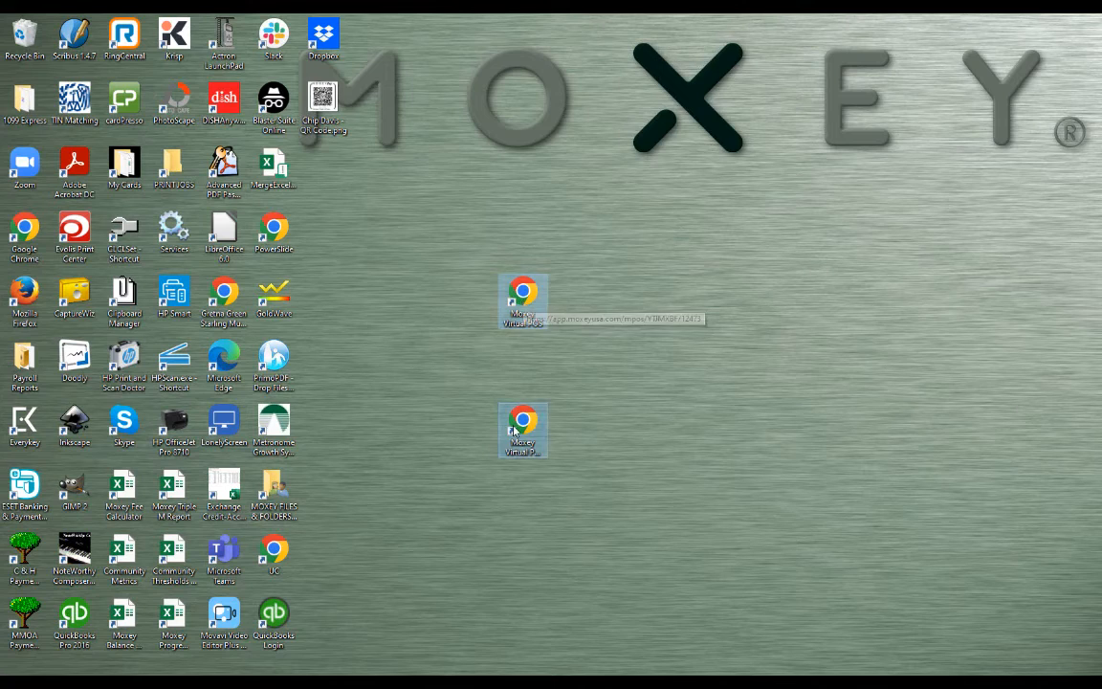
# Delete both Moxey Virtual POS shortcuts and move the QR code image to the open middle area of the desktop.
pyautogui.moveTo(545, 239); pyautogui.dragTo(468, 500)
pyautogui.press('Delete')
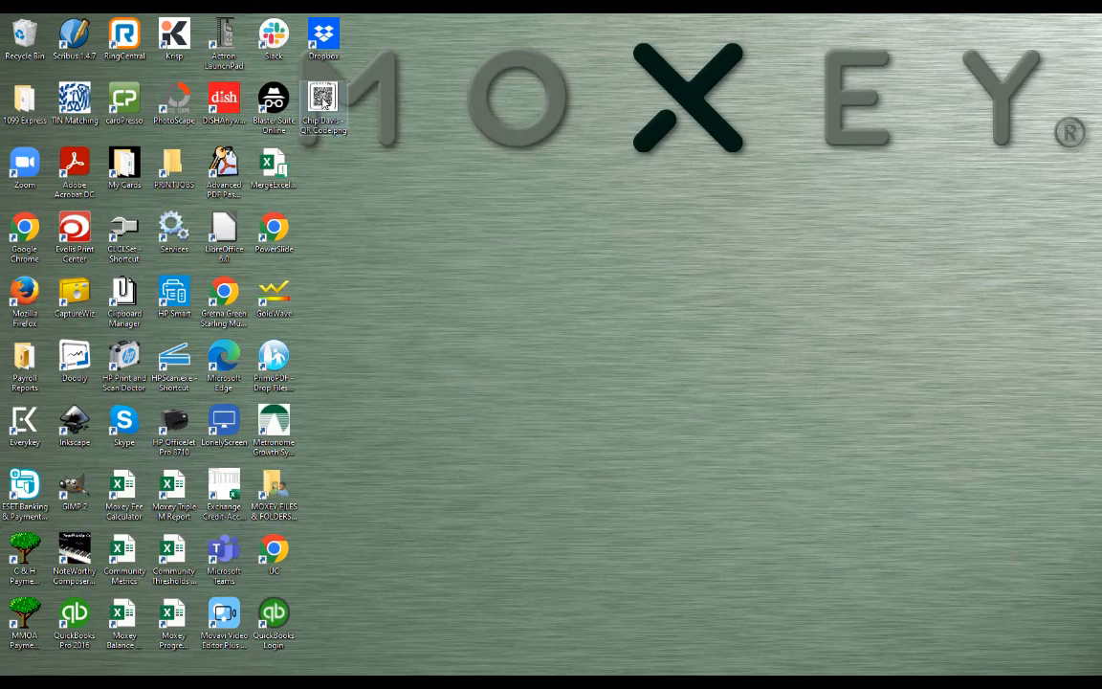
pyautogui.moveTo(324, 99); pyautogui.dragTo(472, 299)
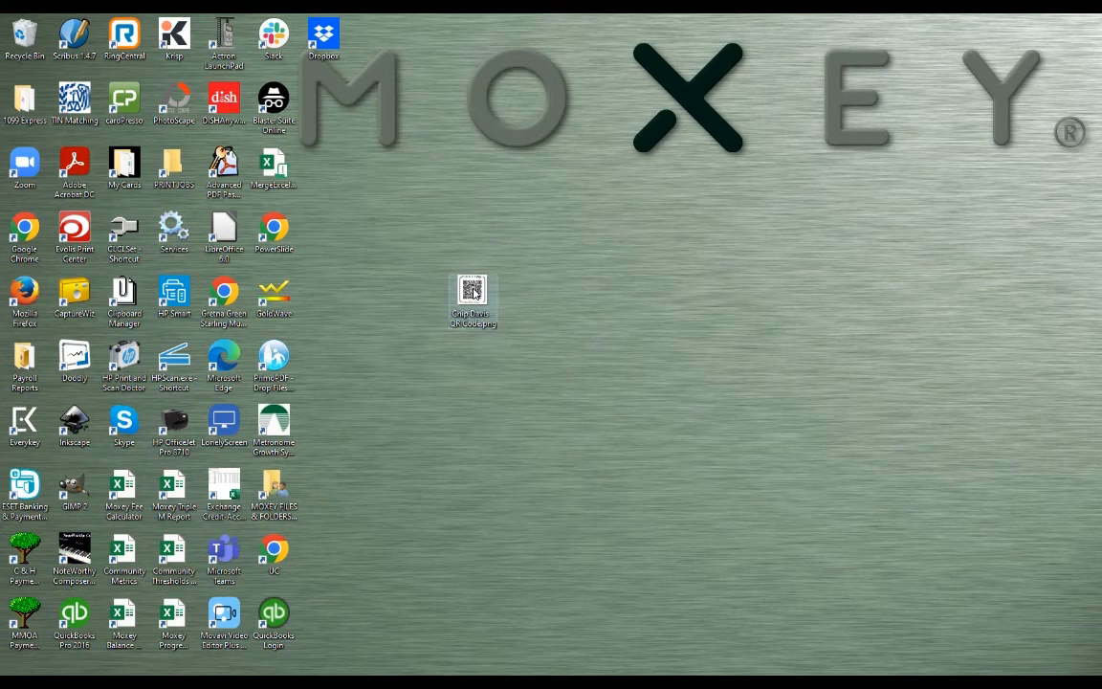
# Print the QR code image from the desktop using the Wallet (9) layout.
pyautogui.rightClick(475, 294)
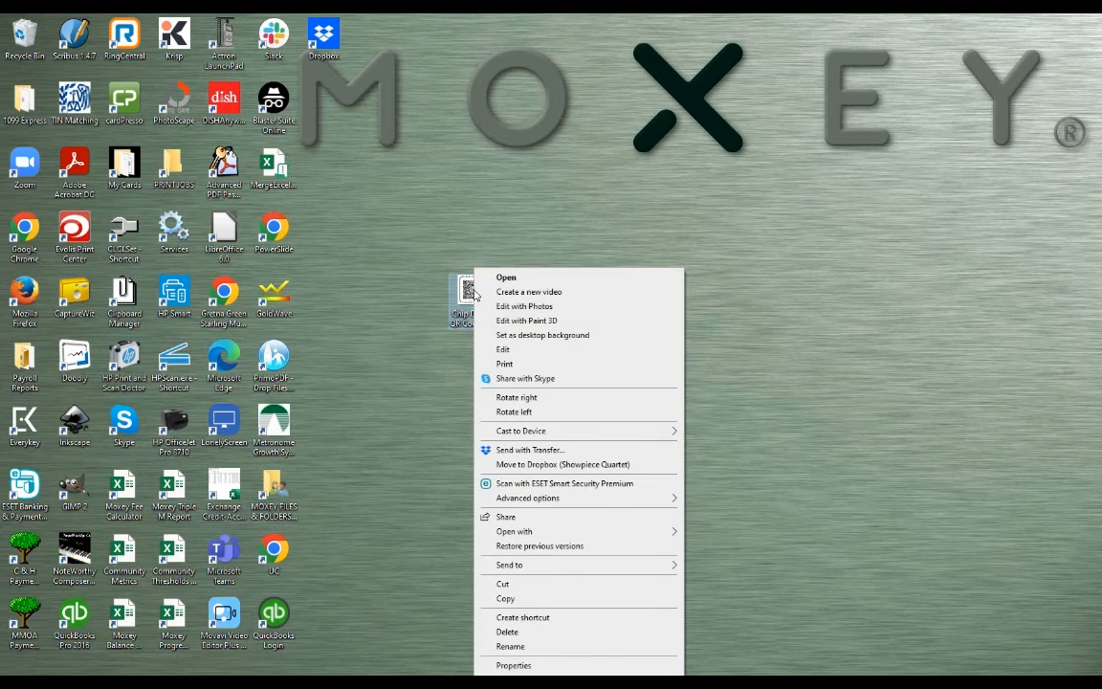
pyautogui.click(505, 364)
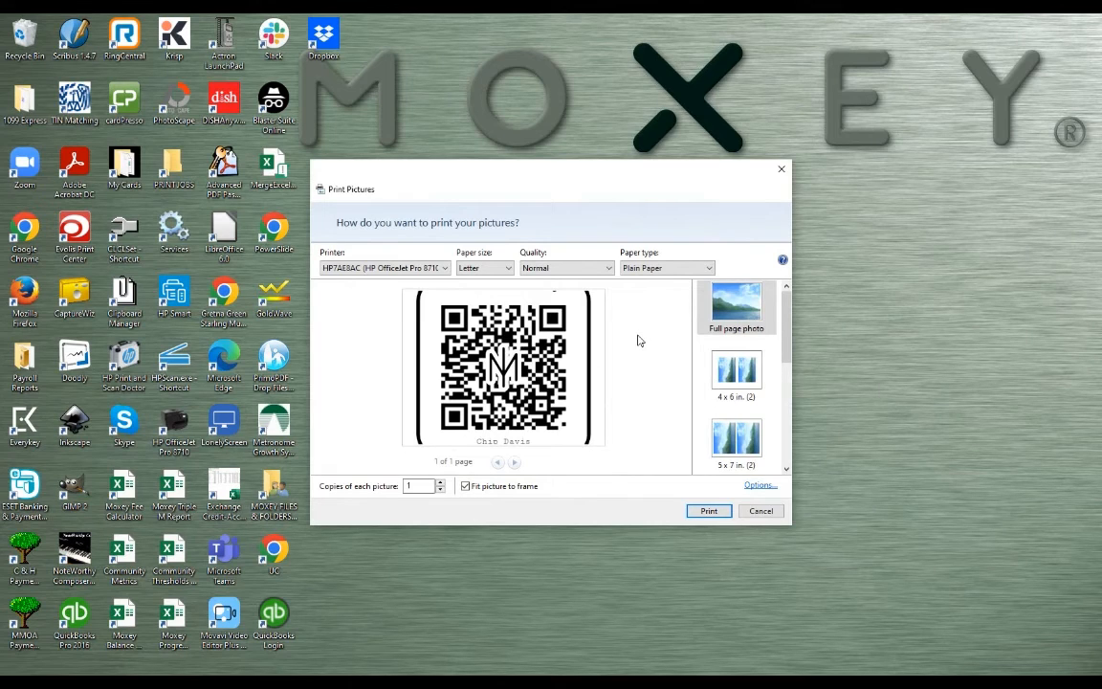
pyautogui.moveTo(787, 314); pyautogui.dragTo(763, 448)
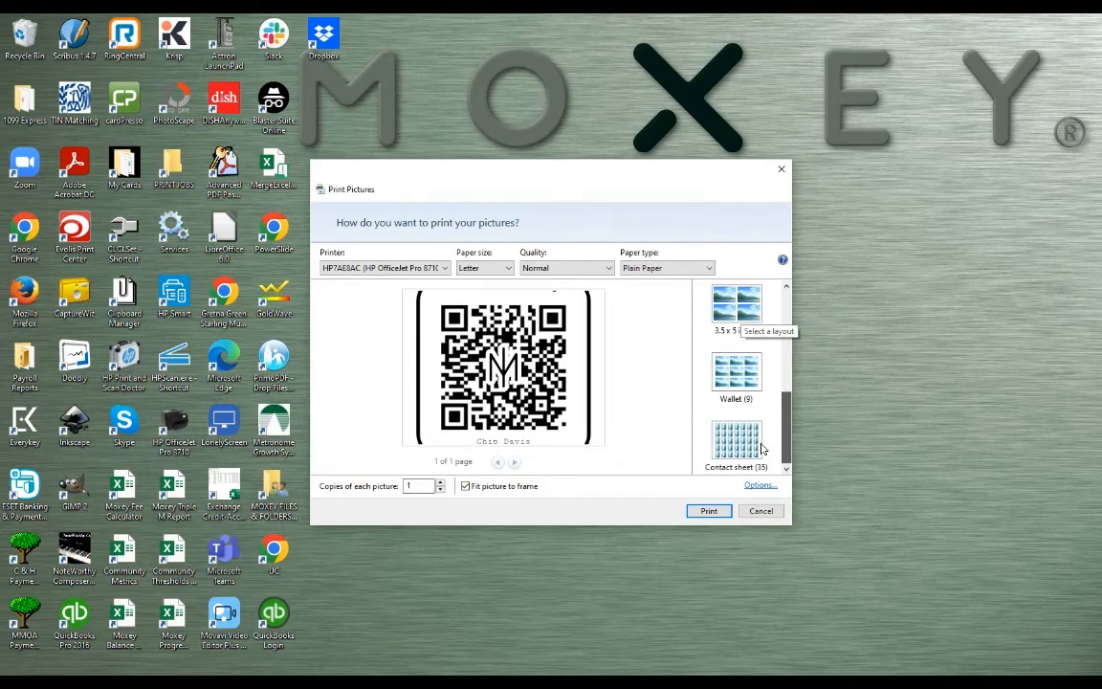
pyautogui.click(736, 378)
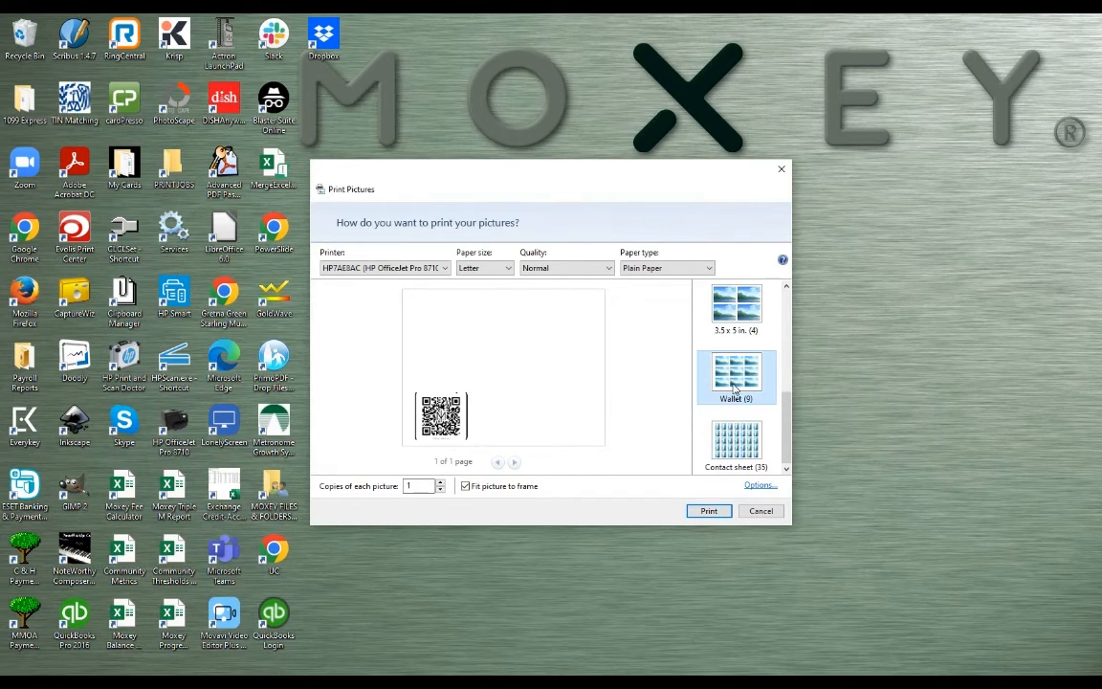
pyautogui.click(709, 512)
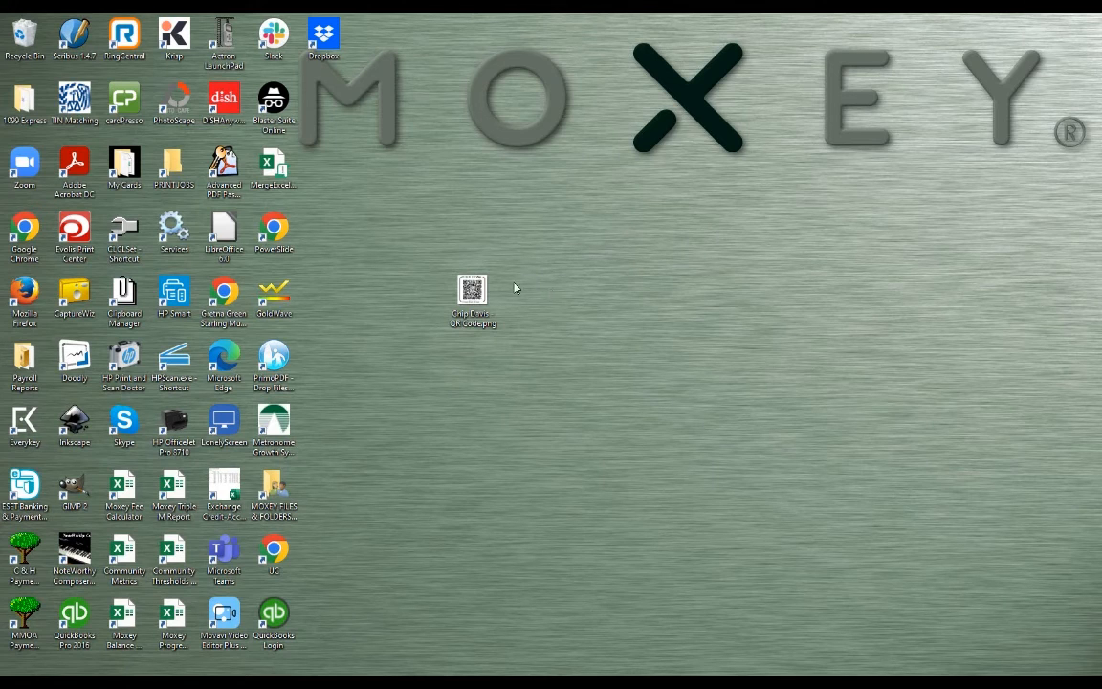
# View the MoxeyPay QR code image at full size, close the viewer, and select the image file on the desktop.
pyautogui.doubleClick(475, 290)
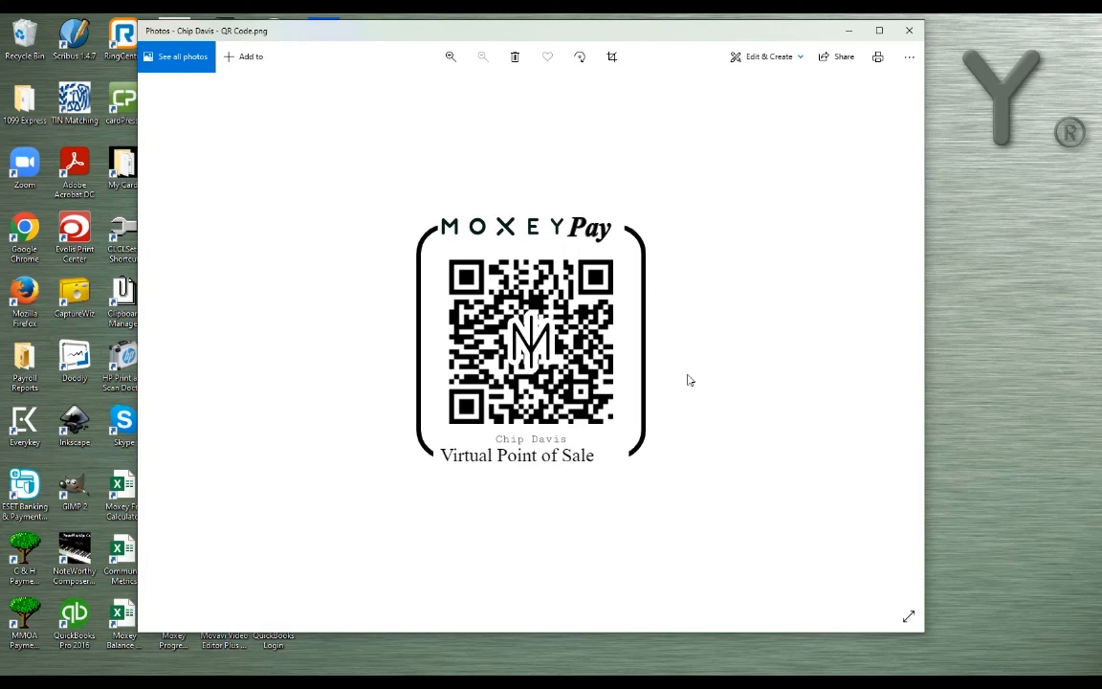
pyautogui.click(909, 31)
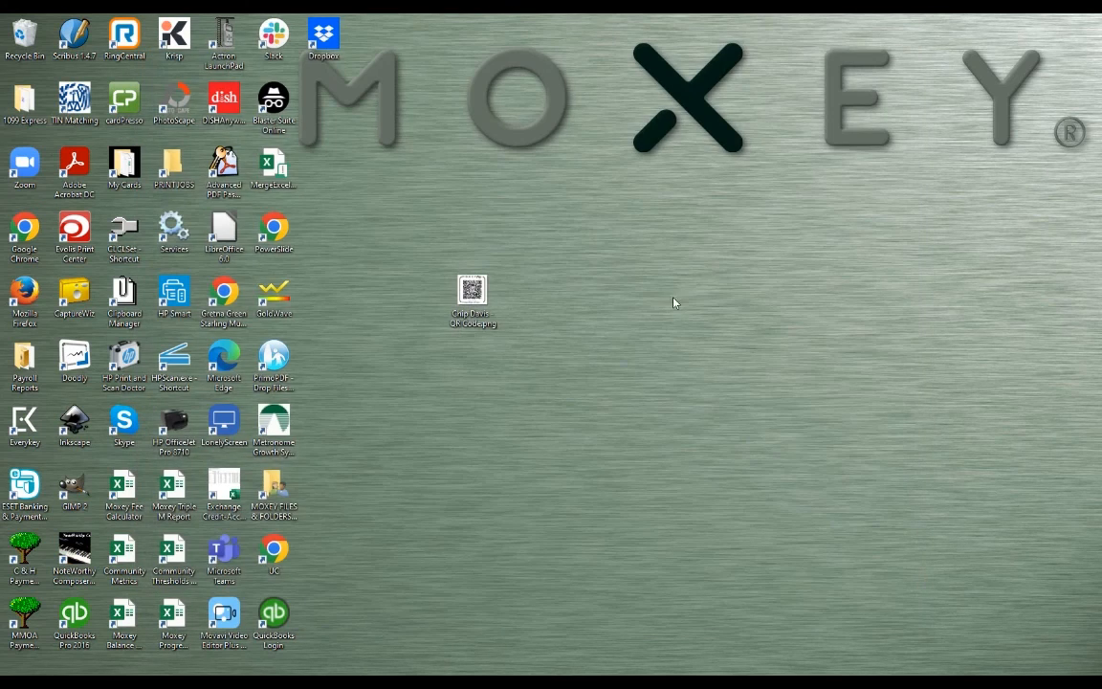
pyautogui.moveTo(531, 252); pyautogui.dragTo(425, 373)
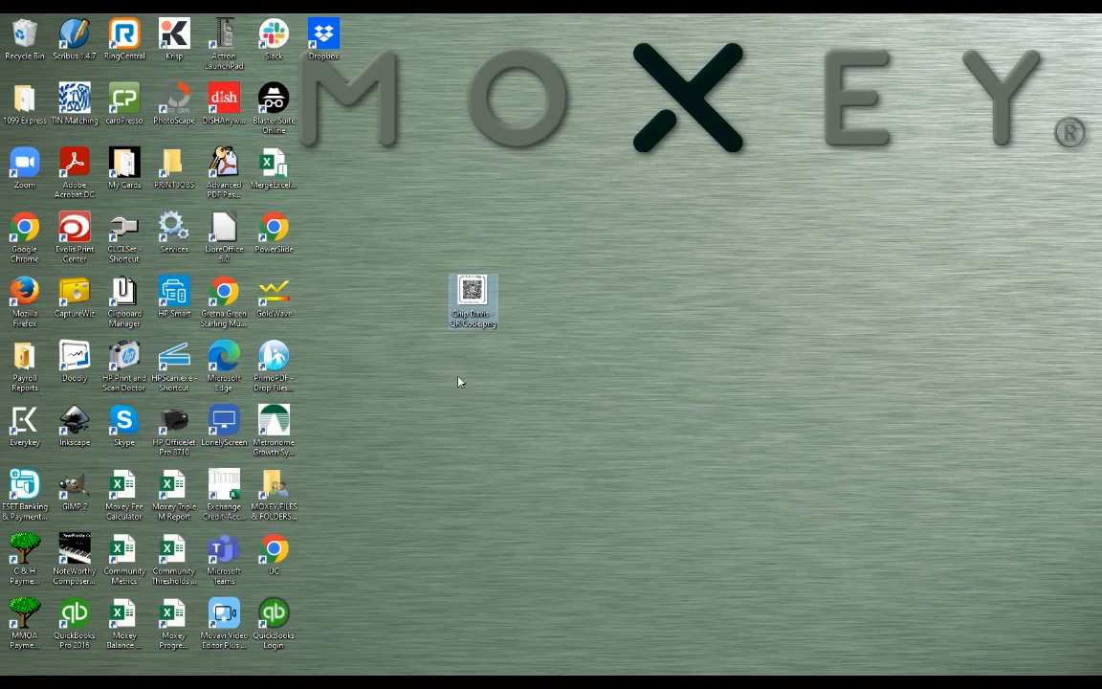